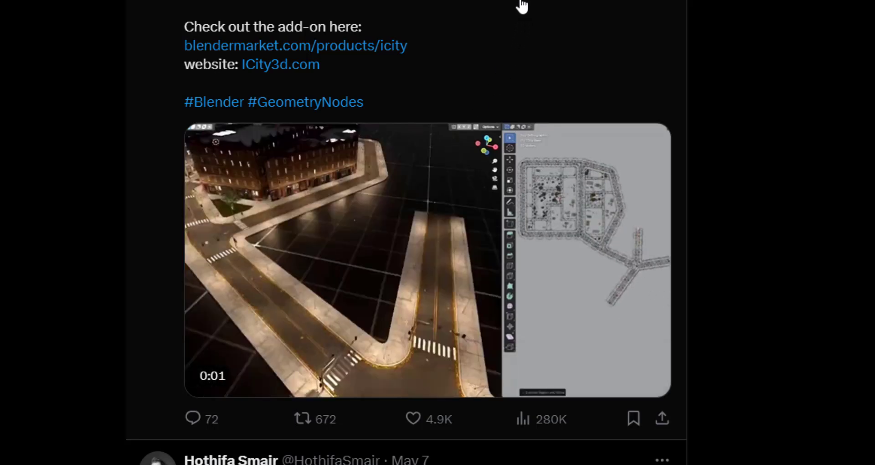
Look over the ICity announcement post and the opening sections of its Blender Market product page.
{"action": "scroll", "coordinate": [522, 6], "scroll_direction": "up", "scroll_amount": 3}
{"action": "mouse_move", "coordinate": [252, 28]}
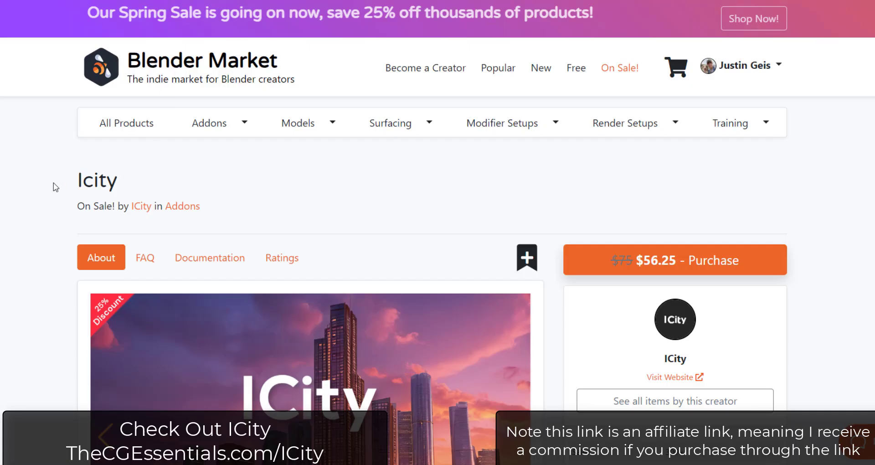
{"action": "scroll", "coordinate": [56, 187], "scroll_direction": "down", "scroll_amount": 2}
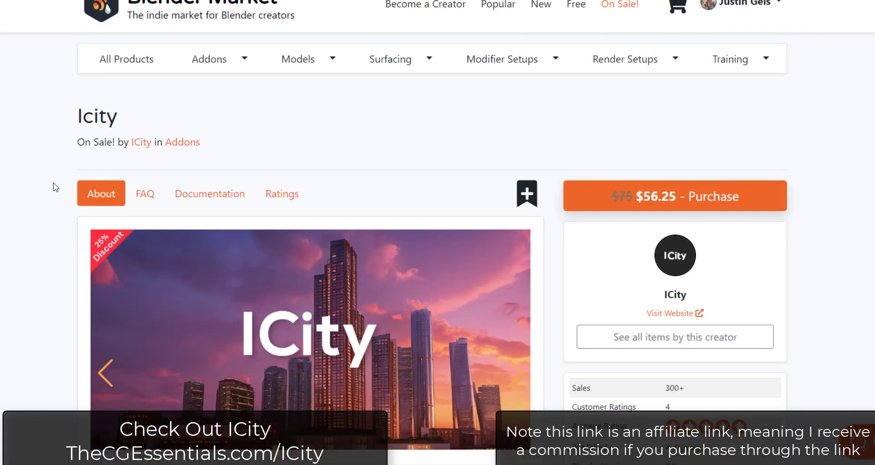
{"action": "scroll", "coordinate": [59, 184], "scroll_direction": "up", "scroll_amount": 2}
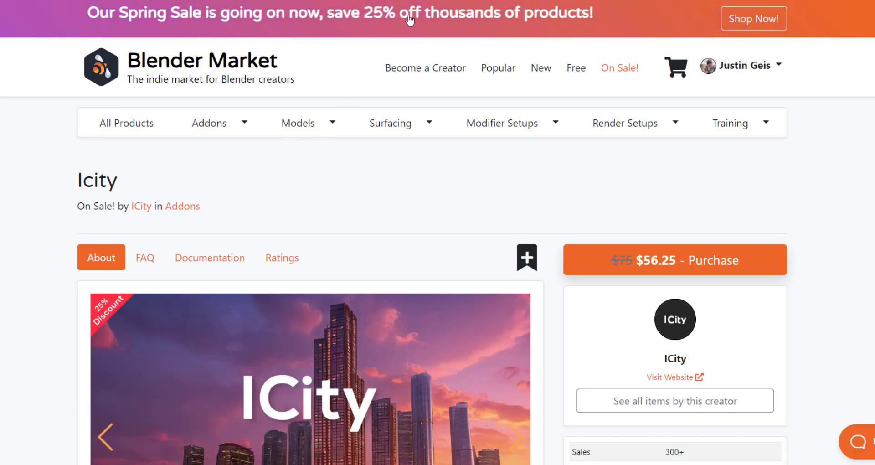
{"action": "scroll", "coordinate": [39, 196], "scroll_direction": "down", "scroll_amount": 4}
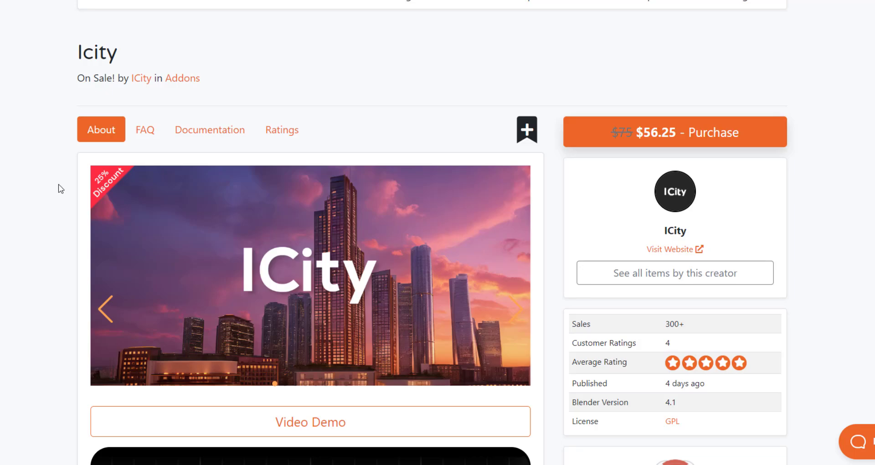
{"action": "scroll", "coordinate": [58, 189], "scroll_direction": "down", "scroll_amount": 20}
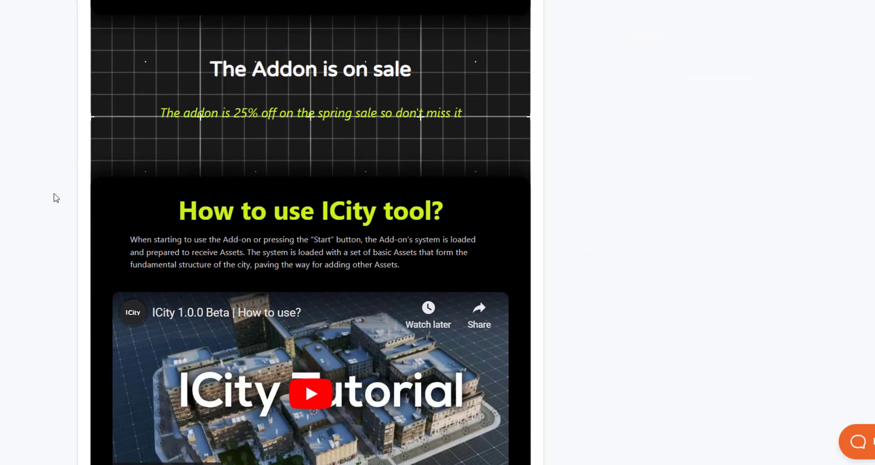
{"action": "scroll", "coordinate": [57, 197], "scroll_direction": "down", "scroll_amount": 3}
{"action": "scroll", "coordinate": [56, 197], "scroll_direction": "down", "scroll_amount": 10}
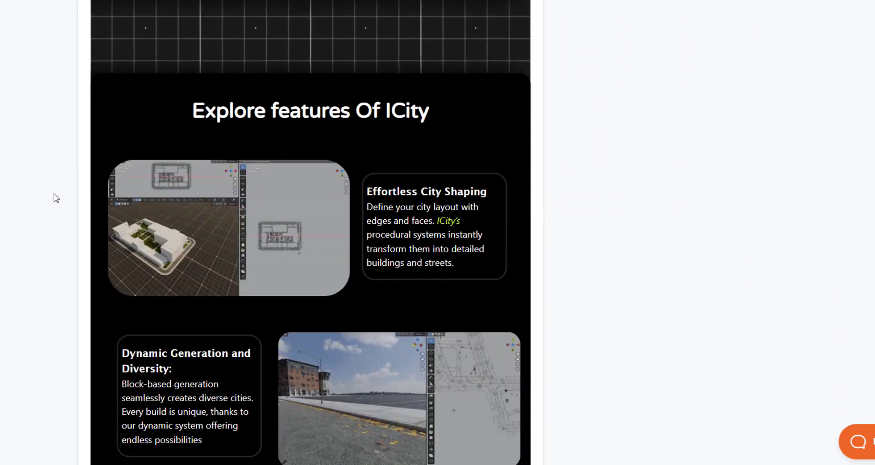
Read through ICity's feature descriptions, from city shaping and procedural roads to unique variations and the add-on inventory.
{"action": "scroll", "coordinate": [55, 195], "scroll_direction": "down", "scroll_amount": 3}
{"action": "scroll", "coordinate": [54, 196], "scroll_direction": "up", "scroll_amount": 2}
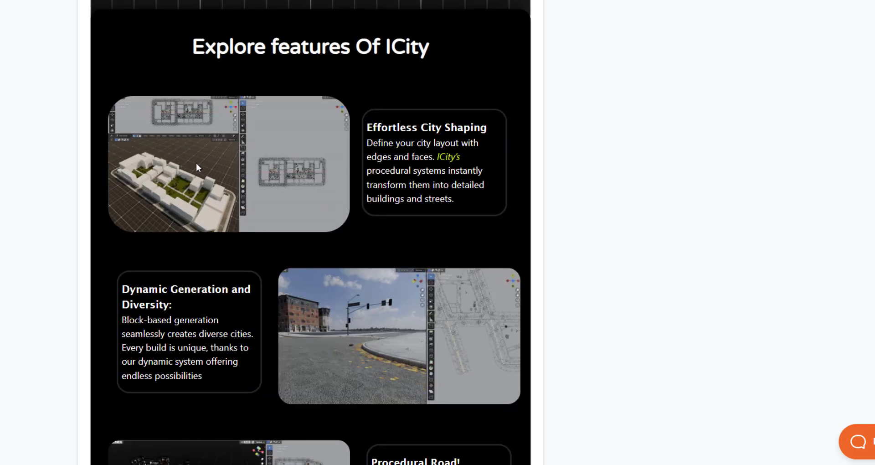
{"action": "scroll", "coordinate": [193, 200], "scroll_direction": "down", "scroll_amount": 8}
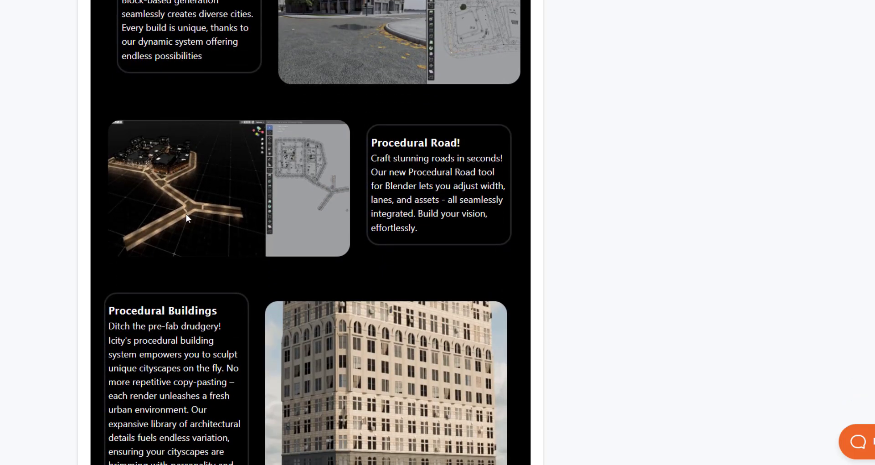
{"action": "scroll", "coordinate": [232, 209], "scroll_direction": "down", "scroll_amount": 4}
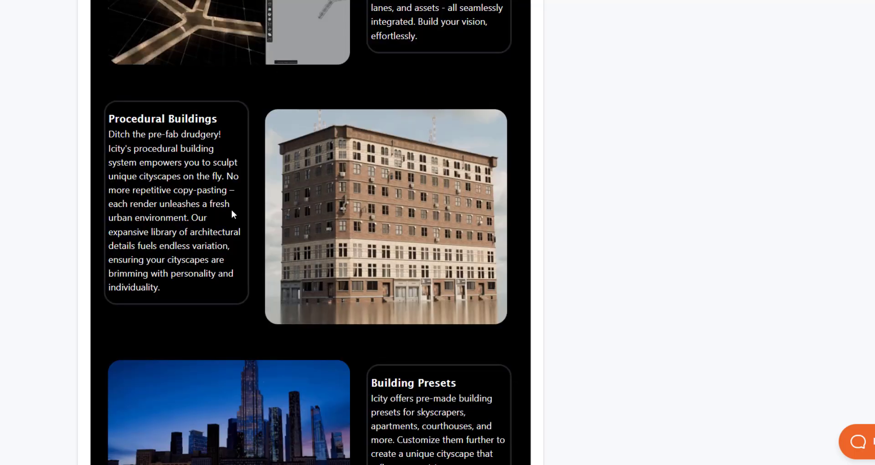
{"action": "scroll", "coordinate": [232, 209], "scroll_direction": "up", "scroll_amount": 3}
{"action": "scroll", "coordinate": [218, 206], "scroll_direction": "down", "scroll_amount": 1}
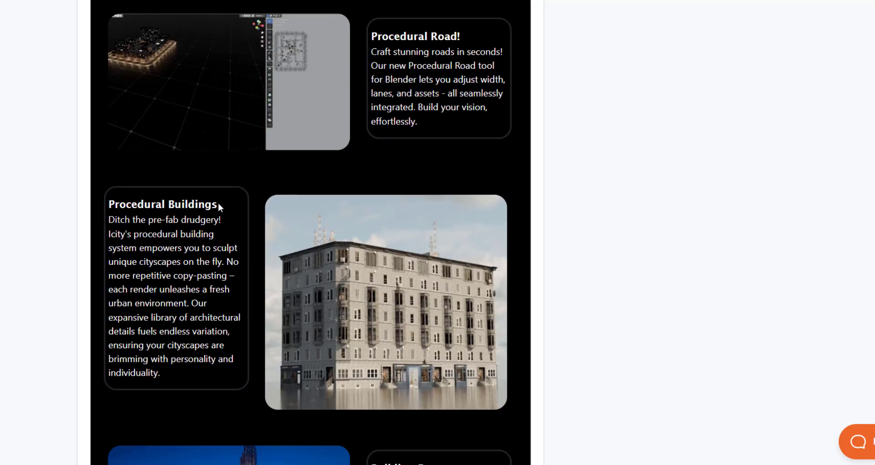
{"action": "scroll", "coordinate": [218, 206], "scroll_direction": "down", "scroll_amount": 2}
{"action": "scroll", "coordinate": [417, 232], "scroll_direction": "down", "scroll_amount": 5}
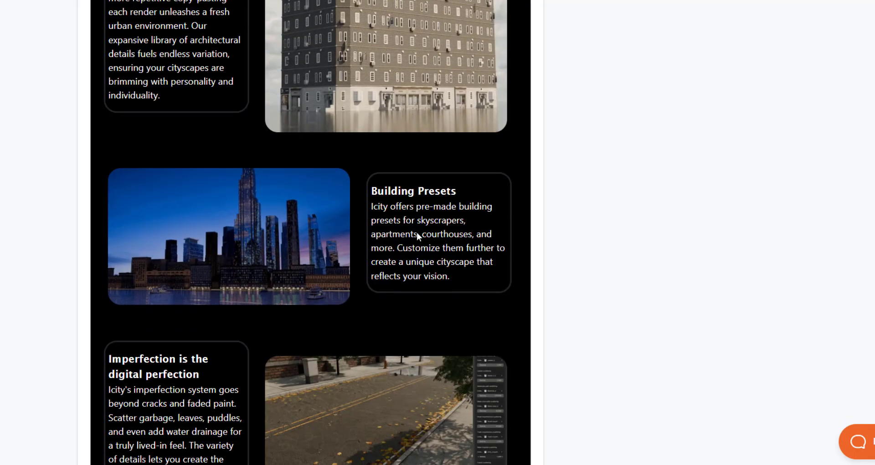
{"action": "scroll", "coordinate": [417, 232], "scroll_direction": "down", "scroll_amount": 1}
{"action": "scroll", "coordinate": [336, 201], "scroll_direction": "down", "scroll_amount": 3}
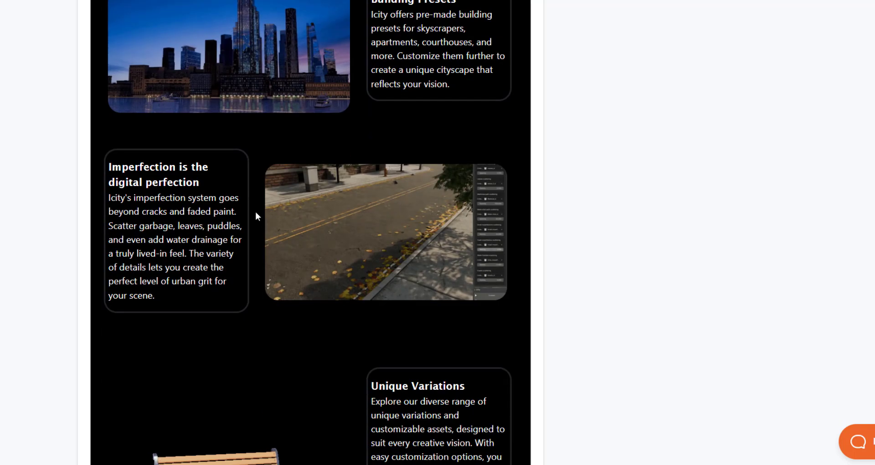
{"action": "scroll", "coordinate": [410, 234], "scroll_direction": "down", "scroll_amount": 4}
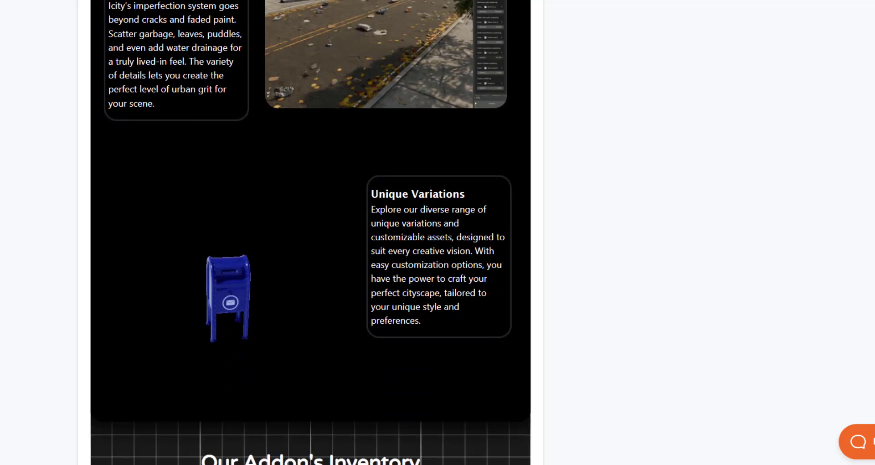
{"action": "scroll", "coordinate": [428, 210], "scroll_direction": "down", "scroll_amount": 8}
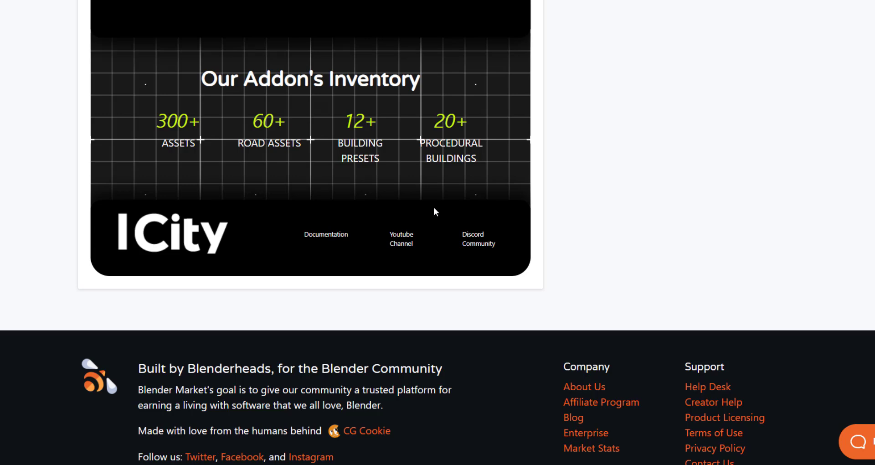
{"action": "scroll", "coordinate": [433, 212], "scroll_direction": "up", "scroll_amount": 1}
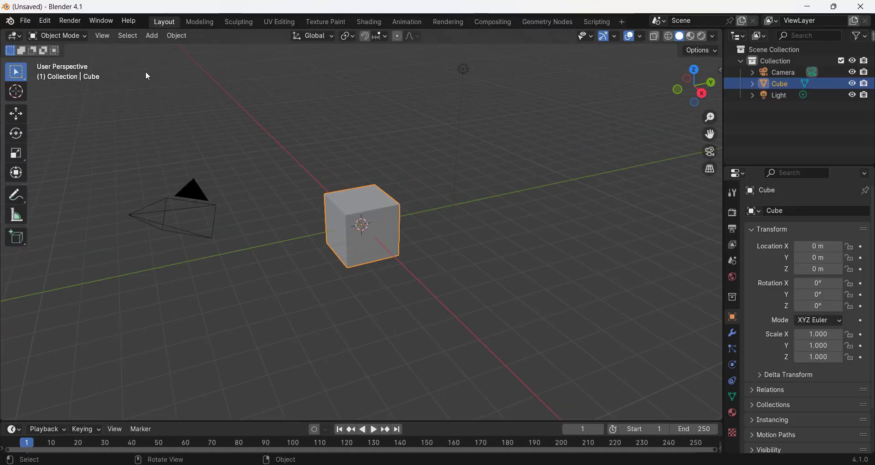
Switch to Blender and install the ICity add-on file through the add-on preferences.
{"action": "left_click", "coordinate": [45, 21]}
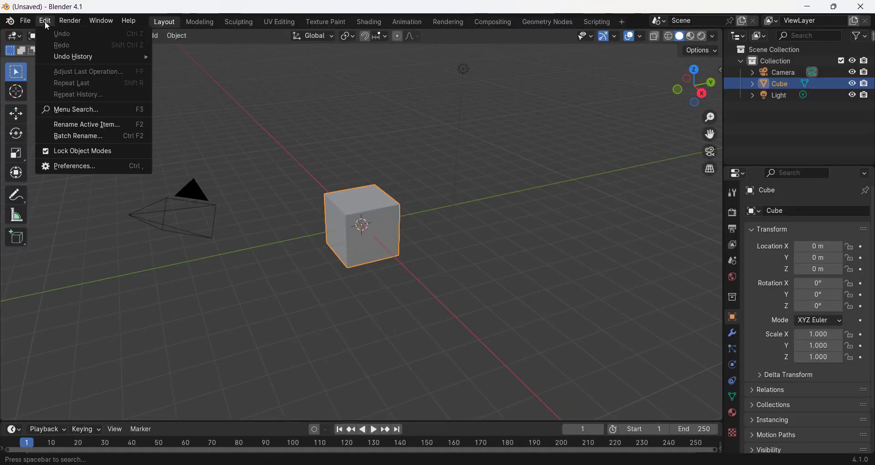
{"action": "left_click", "coordinate": [96, 167]}
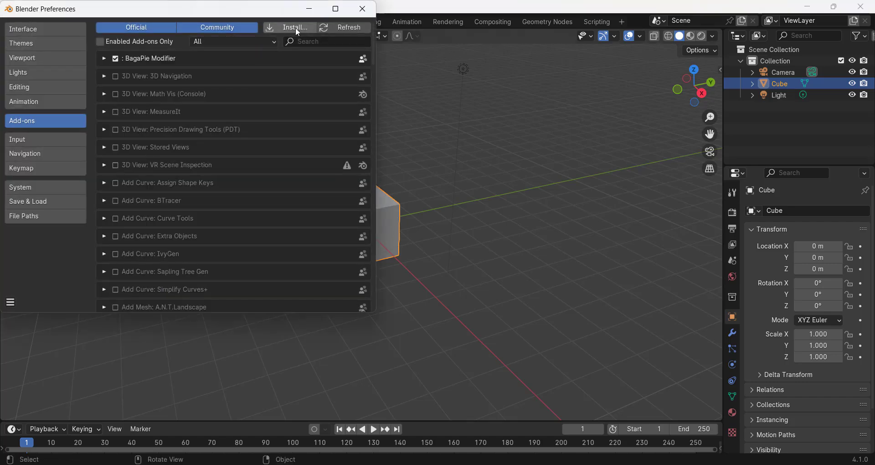
{"action": "left_click", "coordinate": [296, 28]}
{"action": "double_click", "coordinate": [245, 92]}
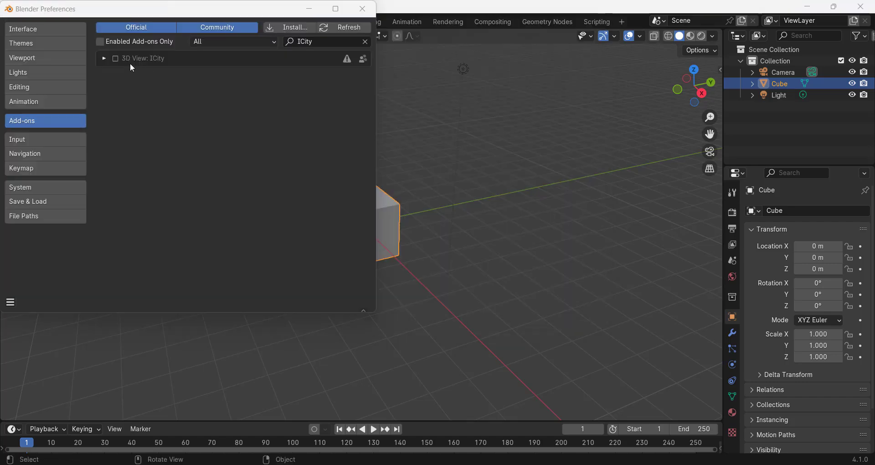
Enable the 3D View: ICity add-on, expand its details and put the preferences window away.
{"action": "left_click", "coordinate": [116, 59]}
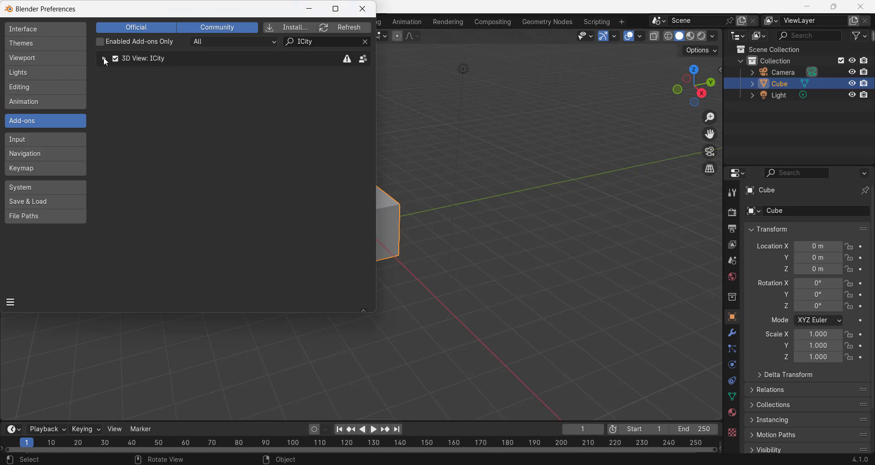
{"action": "left_click", "coordinate": [104, 58]}
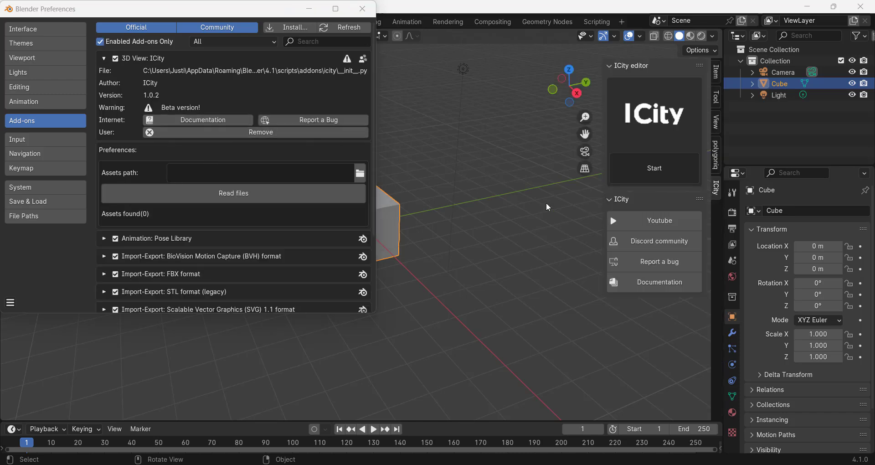
{"action": "left_click", "coordinate": [555, 195]}
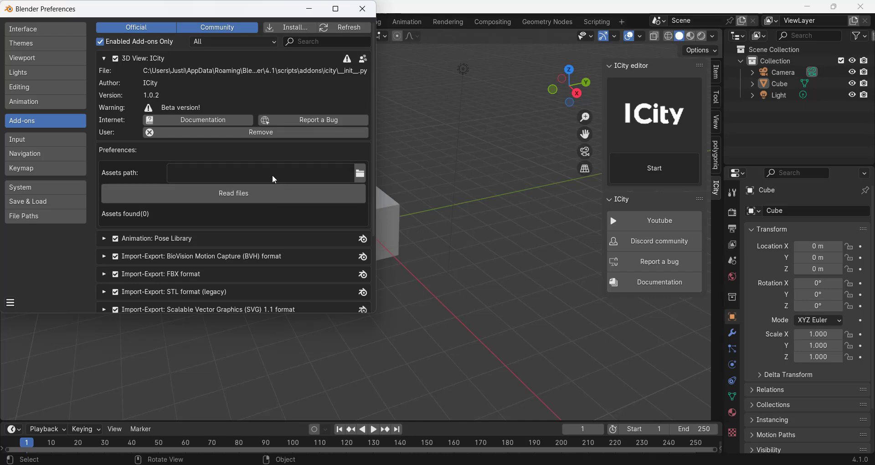
{"action": "left_click", "coordinate": [312, 8]}
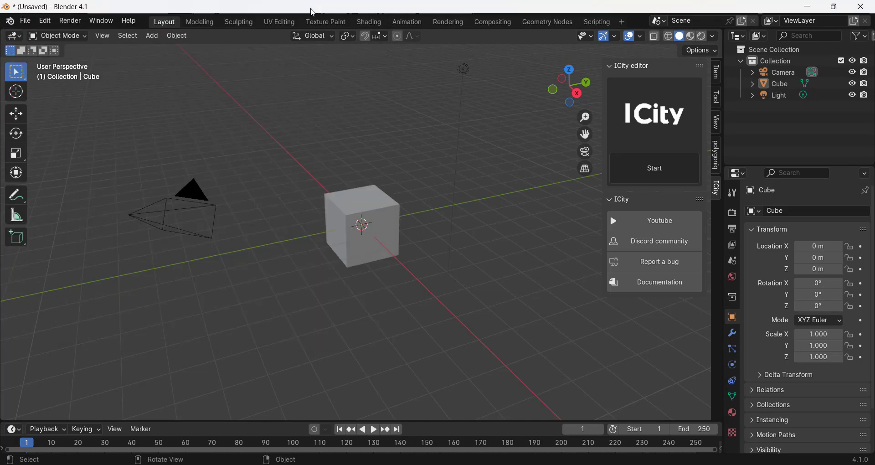
Delete the default cube and start ICity to generate its base city block.
{"action": "left_click", "coordinate": [363, 205]}
{"action": "key", "text": "Delete"}
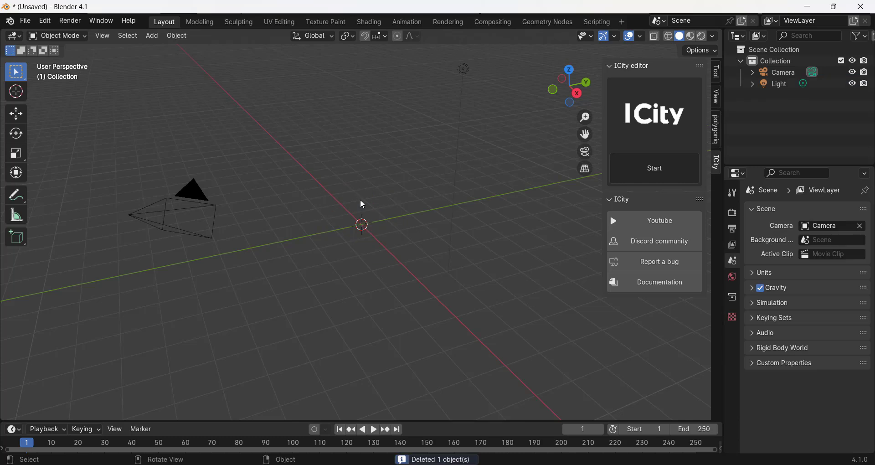
{"action": "left_click", "coordinate": [658, 170]}
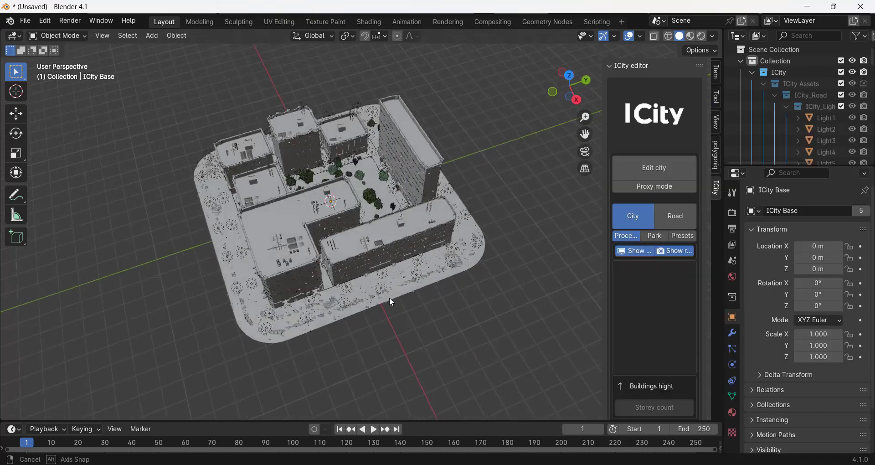
Inspect the generated city block's buildings and roads from several angles and display the scene's render settings.
{"action": "middle_click_drag", "start_coordinate": [389, 297], "coordinate": [385, 249]}
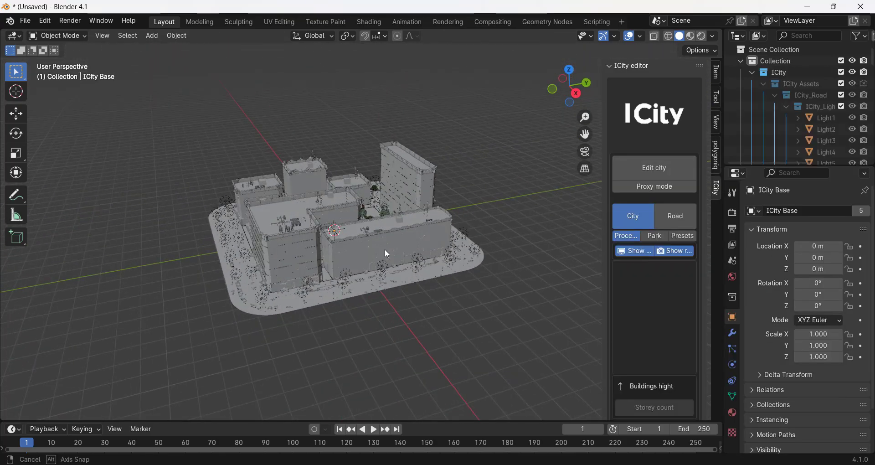
{"action": "scroll", "coordinate": [391, 242], "scroll_direction": "up", "scroll_amount": 2}
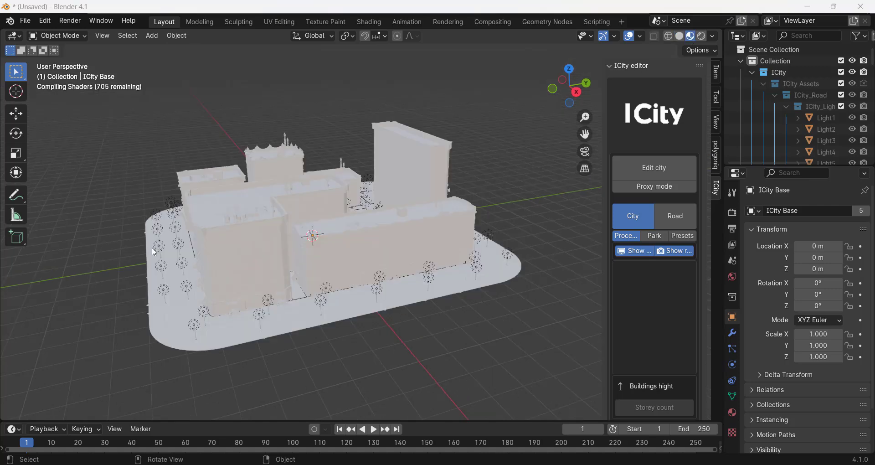
{"action": "middle_click_drag", "start_coordinate": [225, 274], "coordinate": [228, 263]}
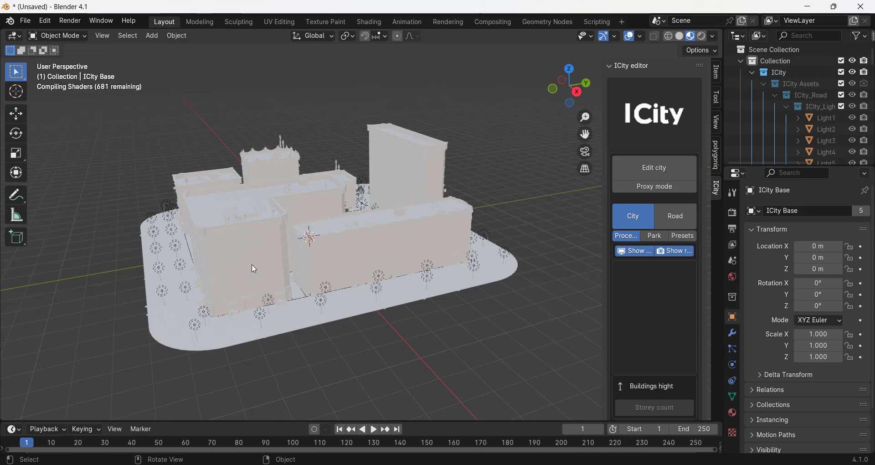
{"action": "middle_click_drag", "start_coordinate": [254, 269], "coordinate": [385, 243]}
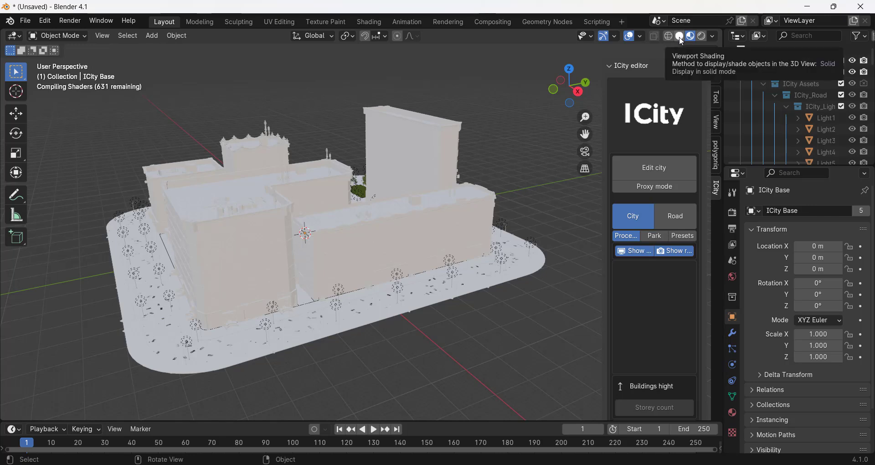
{"action": "middle_click_drag", "start_coordinate": [371, 265], "coordinate": [375, 267]}
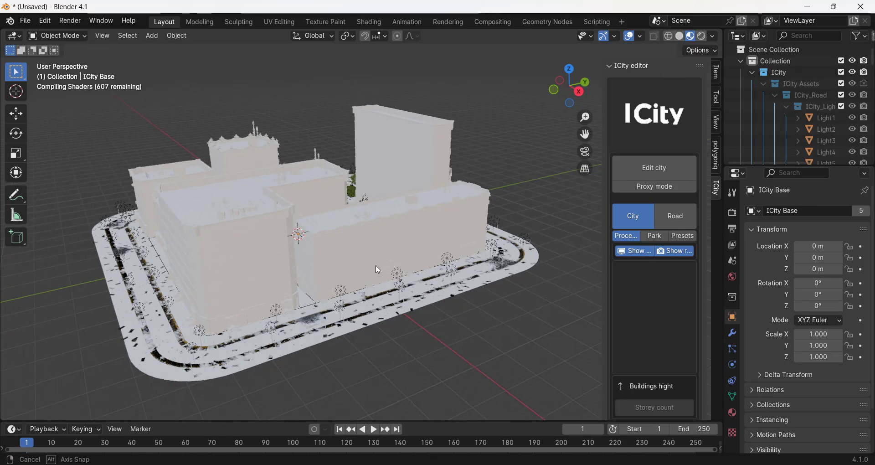
{"action": "scroll", "coordinate": [337, 262], "scroll_direction": "up", "scroll_amount": 2}
{"action": "left_click", "coordinate": [303, 255]}
{"action": "mouse_move", "coordinate": [303, 256]}
{"action": "middle_mouse_down"}
{"action": "mouse_move", "coordinate": [315, 249]}
{"action": "mouse_move", "coordinate": [266, 239]}
{"action": "mouse_move", "coordinate": [250, 220]}
{"action": "mouse_move", "coordinate": [130, 217]}
{"action": "mouse_move", "coordinate": [395, 219]}
{"action": "mouse_move", "coordinate": [457, 236]}
{"action": "mouse_move", "coordinate": [359, 235]}
{"action": "middle_mouse_up"}
{"action": "scroll", "coordinate": [249, 220], "scroll_direction": "up", "scroll_amount": 4}
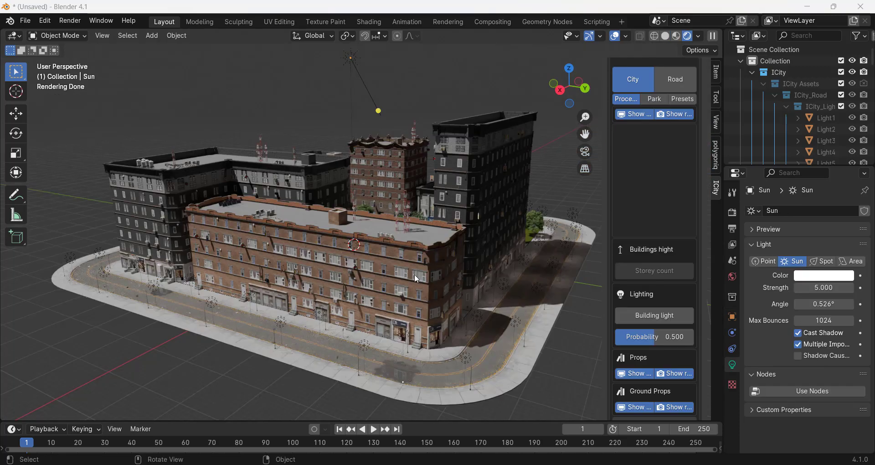
{"action": "left_click", "coordinate": [732, 213]}
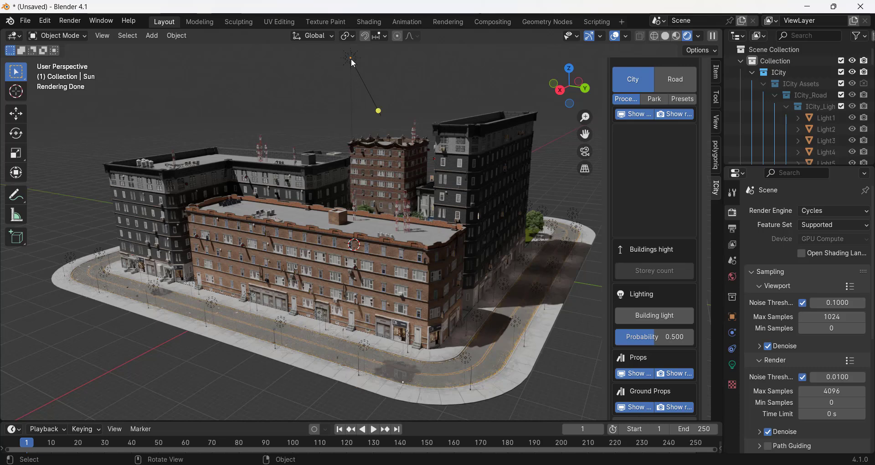
{"action": "middle_click_drag", "start_coordinate": [409, 228], "coordinate": [430, 222]}
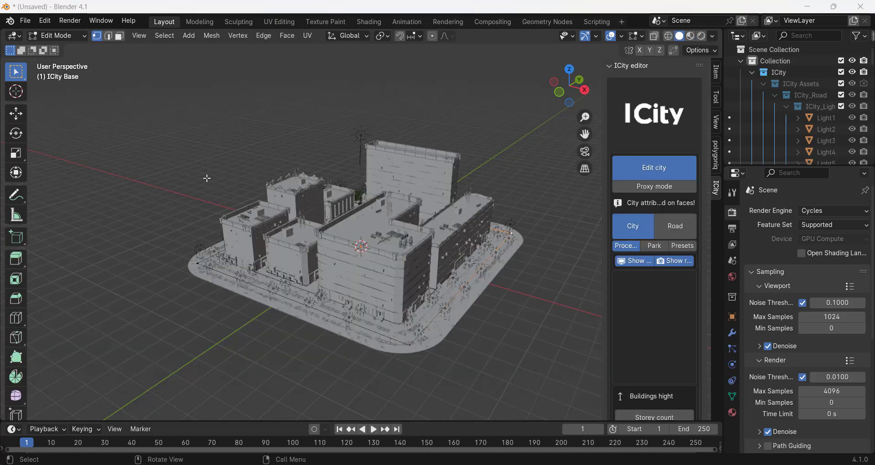
Return the ICity base to Object Mode and examine the buildings and street corner up close.
{"action": "scroll", "coordinate": [207, 178], "scroll_direction": "down", "scroll_amount": 5}
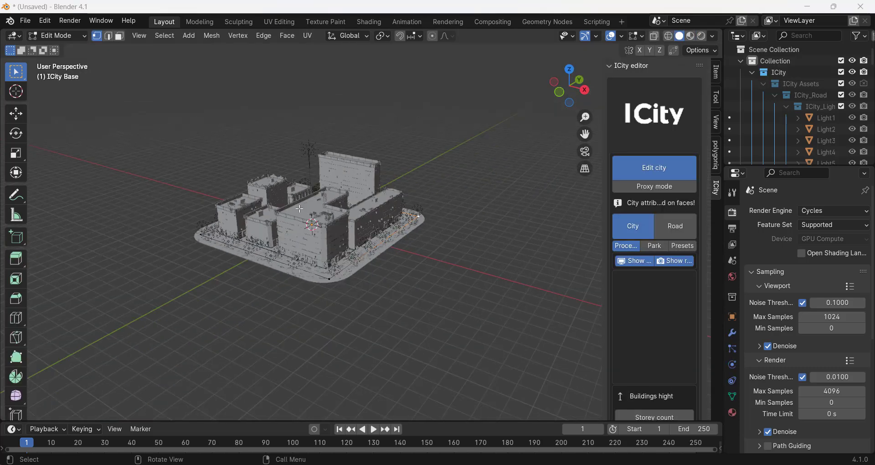
{"action": "scroll", "coordinate": [295, 216], "scroll_direction": "up", "scroll_amount": 4}
{"action": "key", "text": "Tab"}
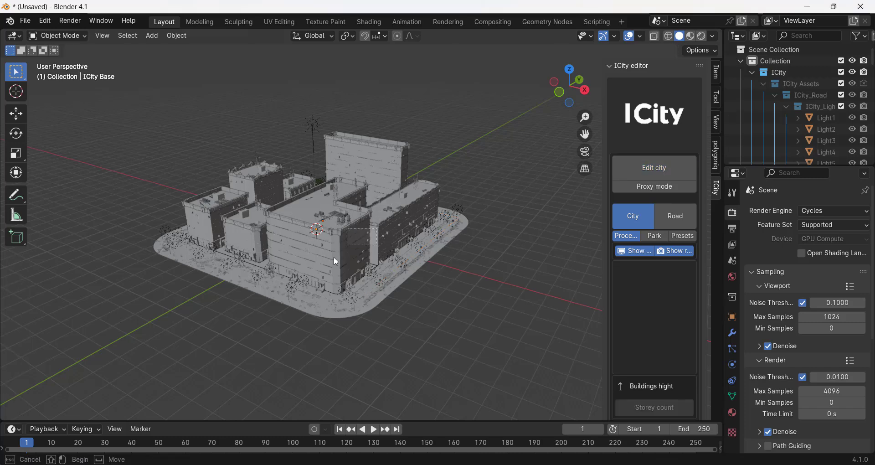
{"action": "scroll", "coordinate": [351, 258], "scroll_direction": "up", "scroll_amount": 5}
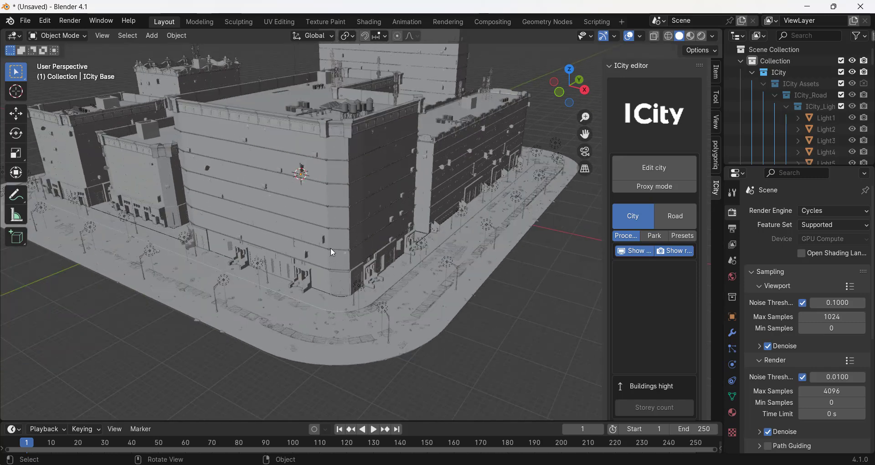
Turn on city editing for the ICity base mesh.
{"action": "scroll", "coordinate": [330, 247], "scroll_direction": "down", "scroll_amount": 3}
{"action": "scroll", "coordinate": [347, 160], "scroll_direction": "up", "scroll_amount": 3}
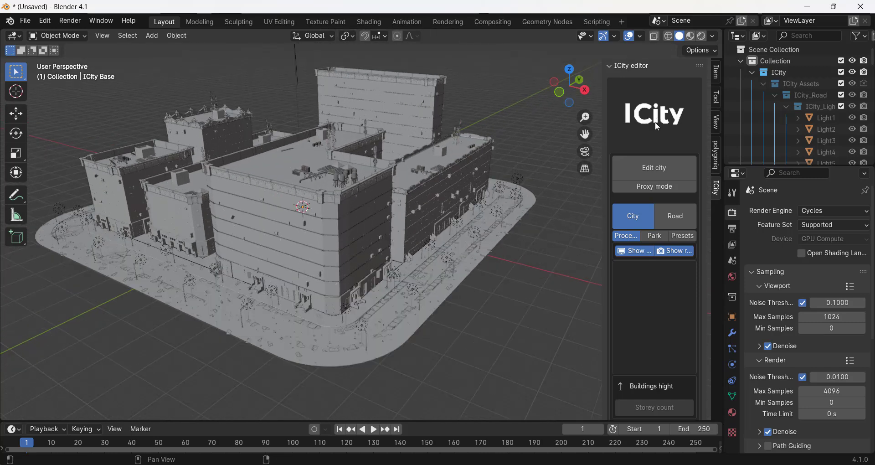
{"action": "scroll", "coordinate": [259, 184], "scroll_direction": "down", "scroll_amount": 3}
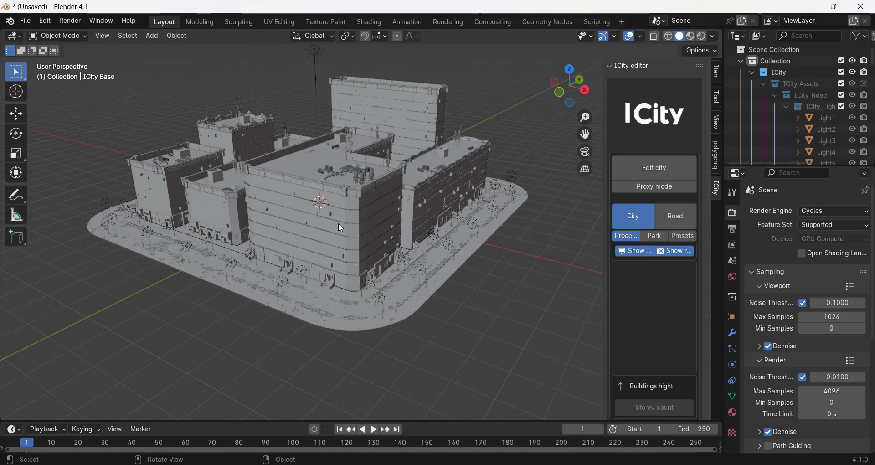
{"action": "left_click", "coordinate": [664, 171]}
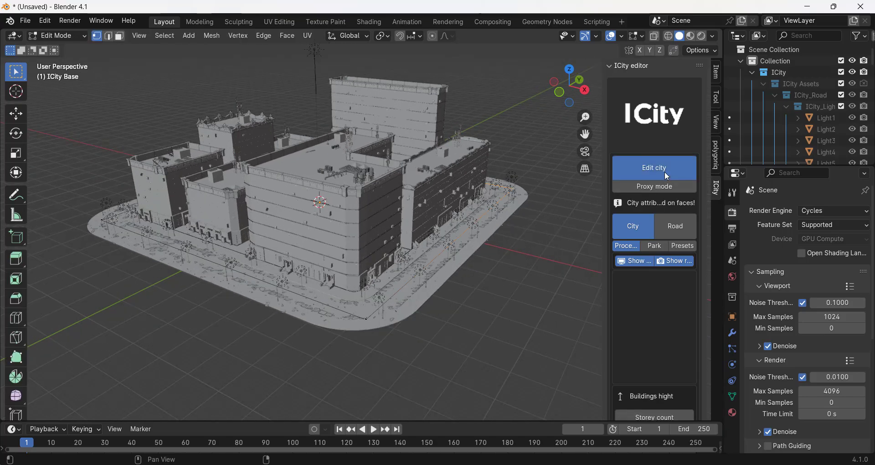
Split the 3D viewport into two stacked views, with the lower one in top orthographic view and the upper one in perspective.
{"action": "middle_click_drag", "start_coordinate": [371, 187], "coordinate": [299, 204]}
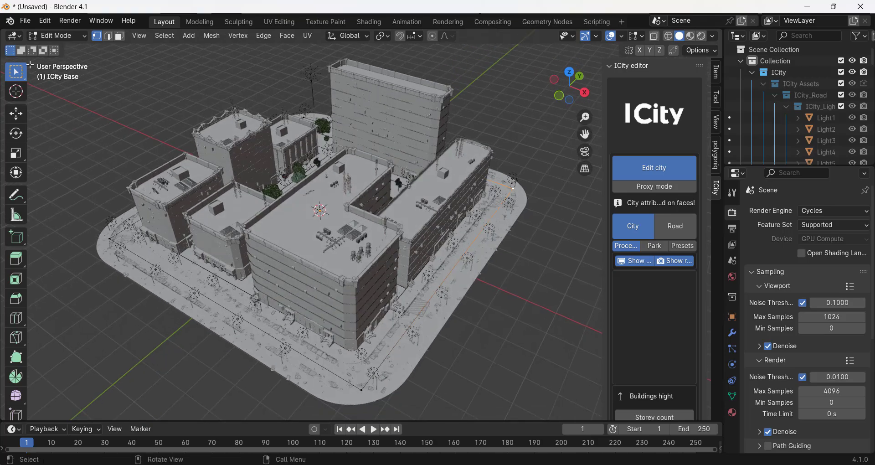
{"action": "left_click_drag", "start_coordinate": [4, 30], "coordinate": [28, 220]}
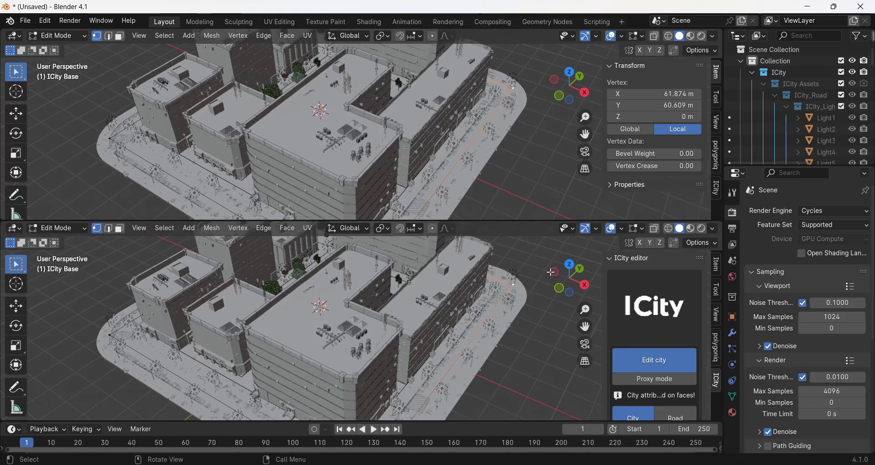
{"action": "left_click", "coordinate": [569, 264]}
{"action": "scroll", "coordinate": [471, 314], "scroll_direction": "down", "scroll_amount": 3}
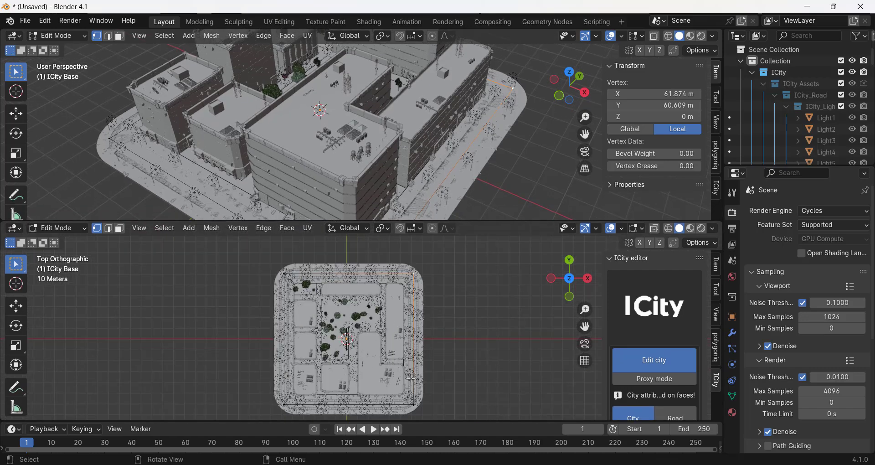
{"action": "scroll", "coordinate": [387, 197], "scroll_direction": "down", "scroll_amount": 5}
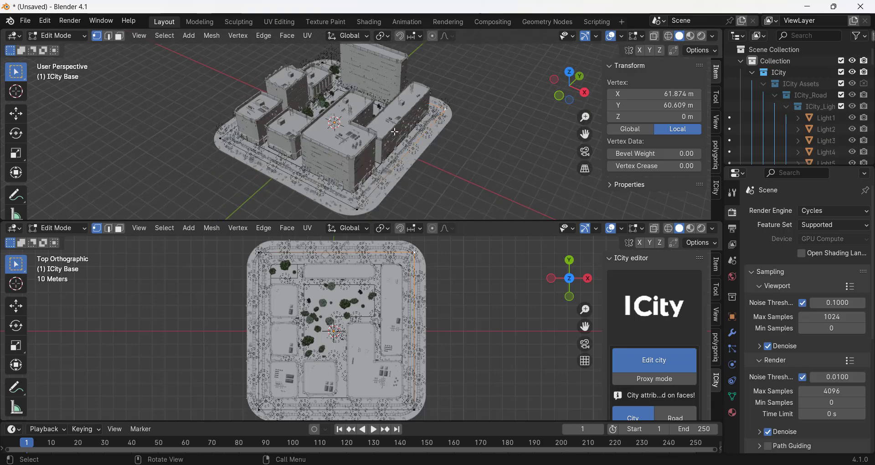
{"action": "middle_click_drag", "start_coordinate": [387, 197], "coordinate": [430, 70]}
{"action": "scroll", "coordinate": [429, 70], "scroll_direction": "up", "scroll_amount": 1}
{"action": "scroll", "coordinate": [423, 106], "scroll_direction": "down", "scroll_amount": 1}
{"action": "middle_click_drag", "start_coordinate": [421, 107], "coordinate": [457, 87]}
{"action": "scroll", "coordinate": [456, 87], "scroll_direction": "up", "scroll_amount": 1}
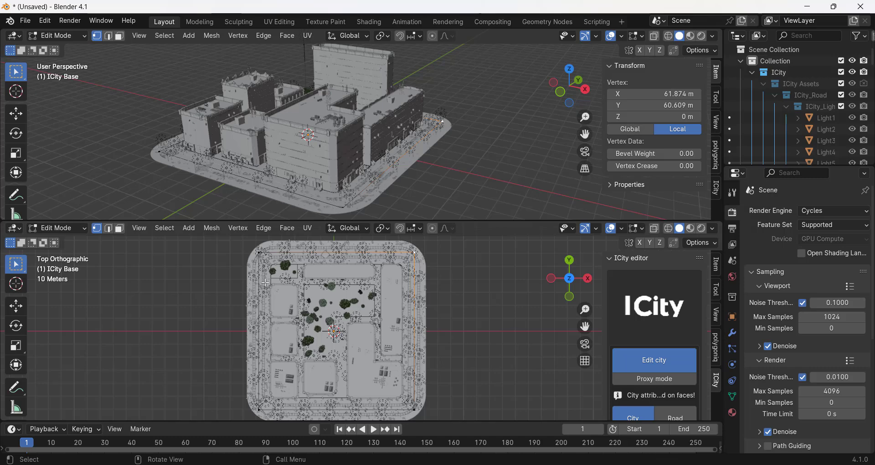
Extrude the block's corner vertex at positive X and Y along the X axis by about 105 m to start a new road.
{"action": "middle_click_drag", "start_coordinate": [529, 319], "coordinate": [377, 311], "text": "shift"}
{"action": "key", "text": "e"}
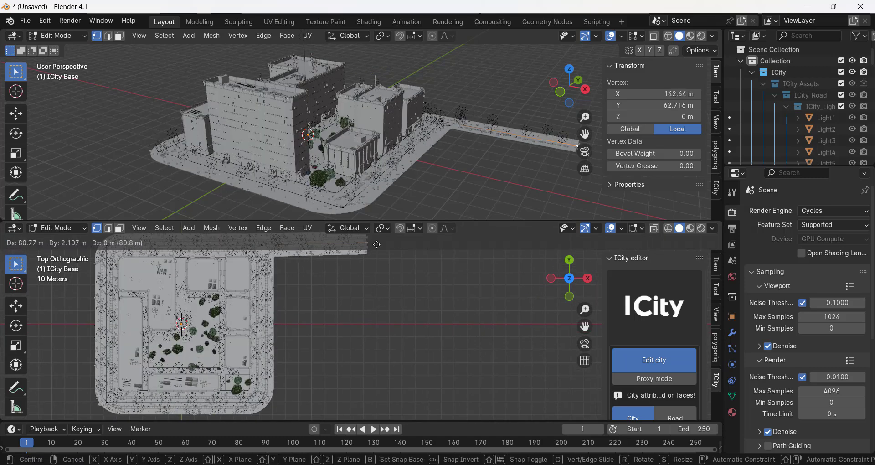
{"action": "key", "text": "x"}
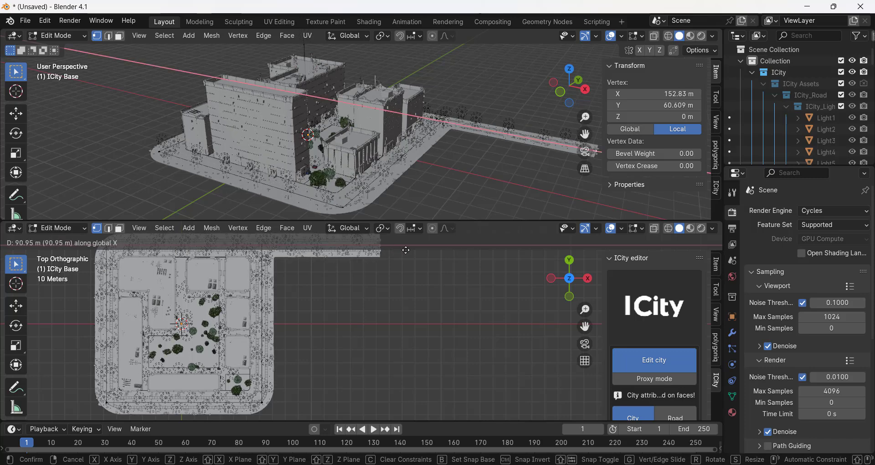
{"action": "left_click", "coordinate": [406, 250]}
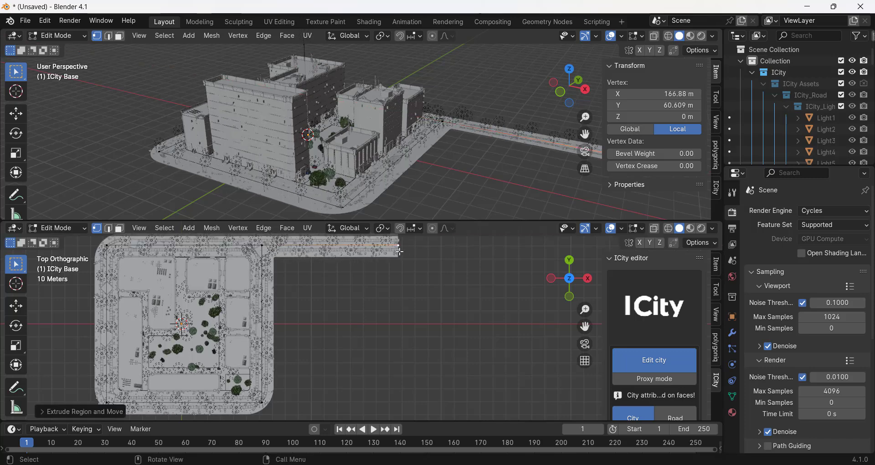
Extrude the new road's end vertex about 112 m in the negative Y direction and inspect the rounded road corner.
{"action": "key", "text": "e"}
{"action": "key", "text": "y"}
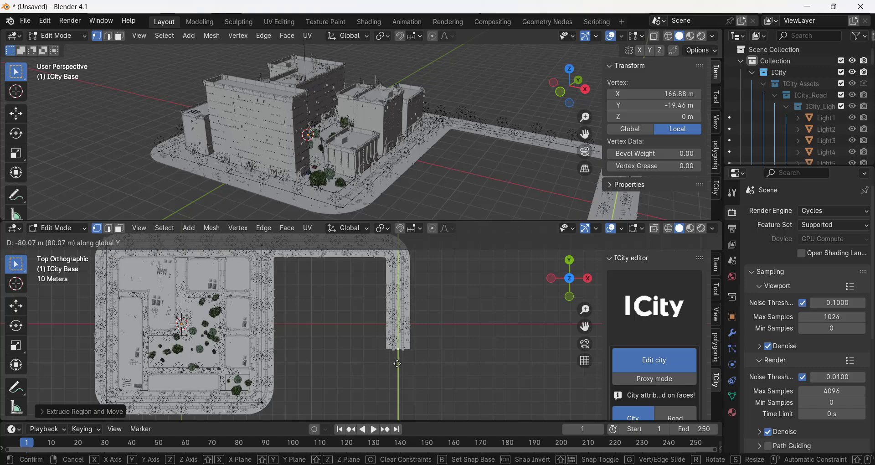
{"action": "left_click", "coordinate": [402, 397]}
{"action": "scroll", "coordinate": [470, 145], "scroll_direction": "up", "scroll_amount": 6}
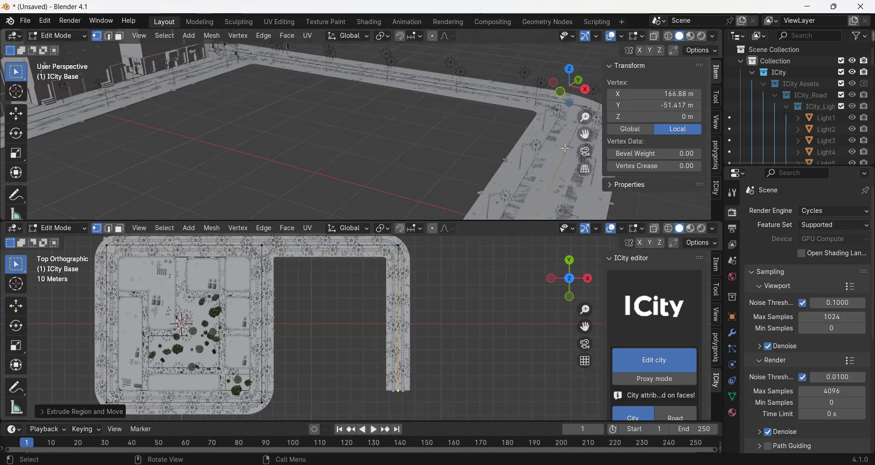
{"action": "middle_click_drag", "start_coordinate": [565, 148], "coordinate": [447, 99]}
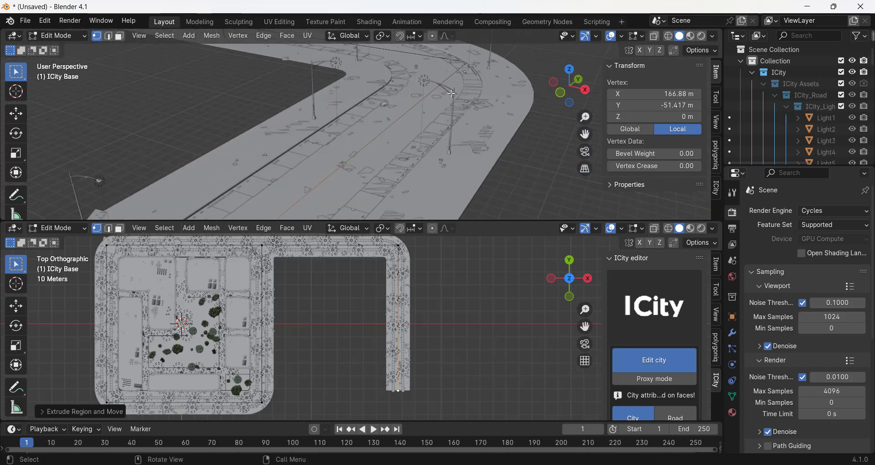
{"action": "scroll", "coordinate": [454, 108], "scroll_direction": "down", "scroll_amount": 5}
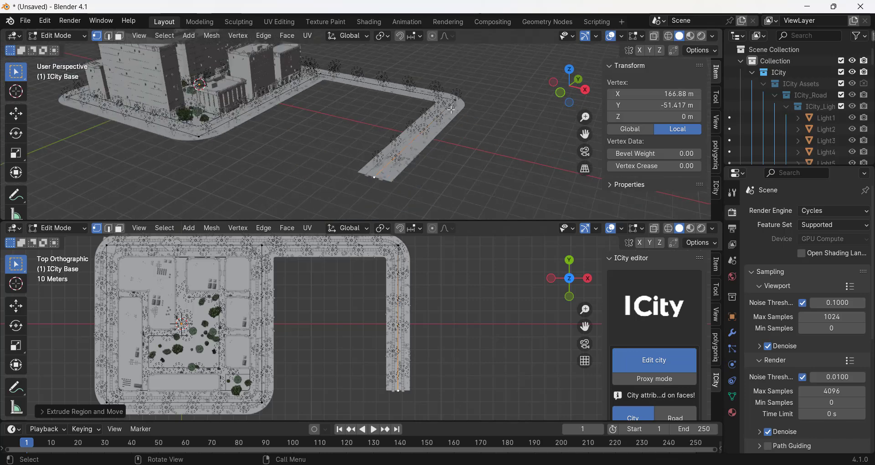
Connect the road's end vertex to the first block's nearest lower corner vertex with an edge, closing the second city block.
{"action": "left_click", "coordinate": [262, 404], "text": "shift"}
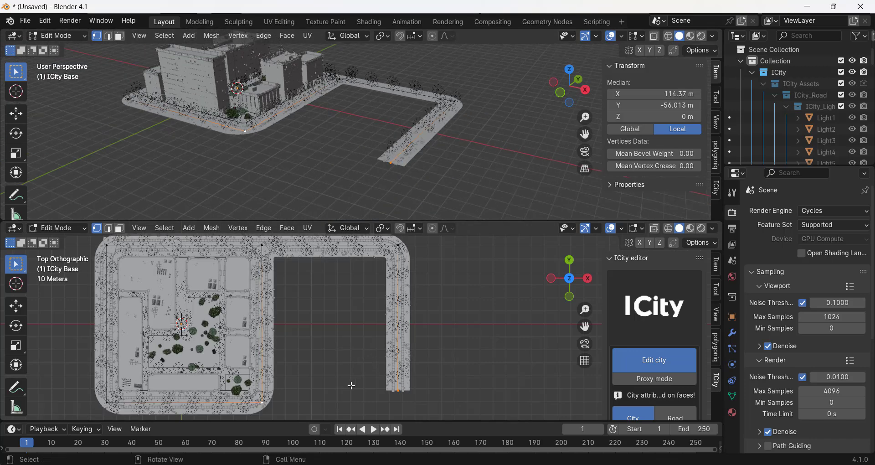
{"action": "key", "text": "f"}
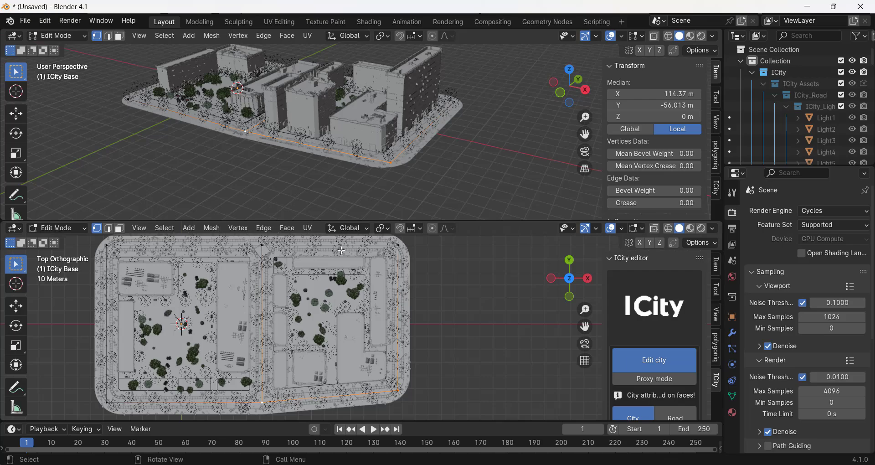
{"action": "middle_click_drag", "start_coordinate": [343, 68], "coordinate": [381, 110]}
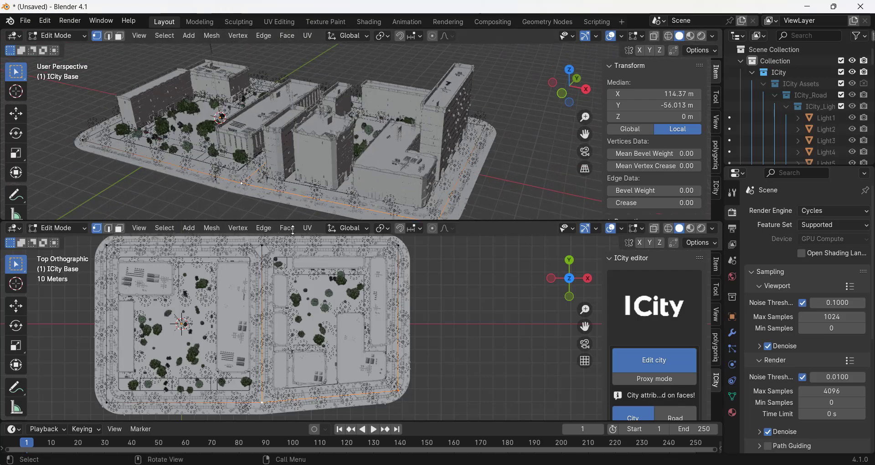
{"action": "scroll", "coordinate": [320, 349], "scroll_direction": "up", "scroll_amount": 1}
{"action": "scroll", "coordinate": [320, 348], "scroll_direction": "down", "scroll_amount": 1}
{"action": "scroll", "coordinate": [305, 292], "scroll_direction": "down", "scroll_amount": 1}
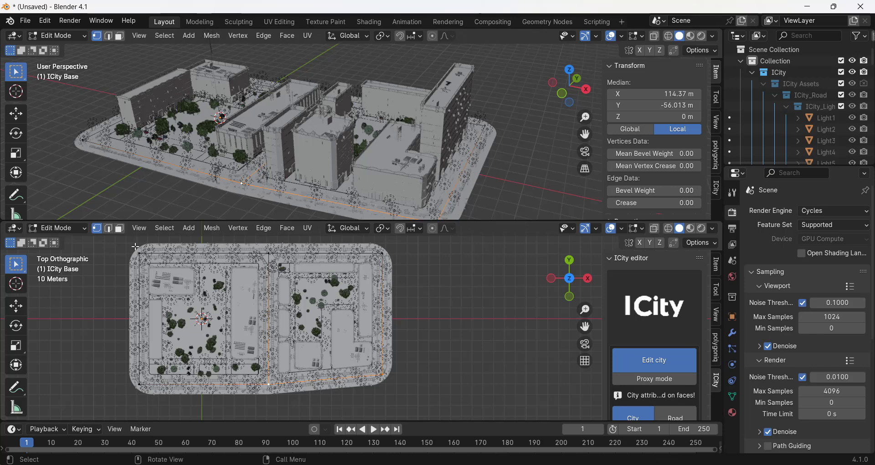
Switch to edge selection and extrude the second block's outer edge about 125 m along X to add a third block.
{"action": "left_click", "coordinate": [108, 229]}
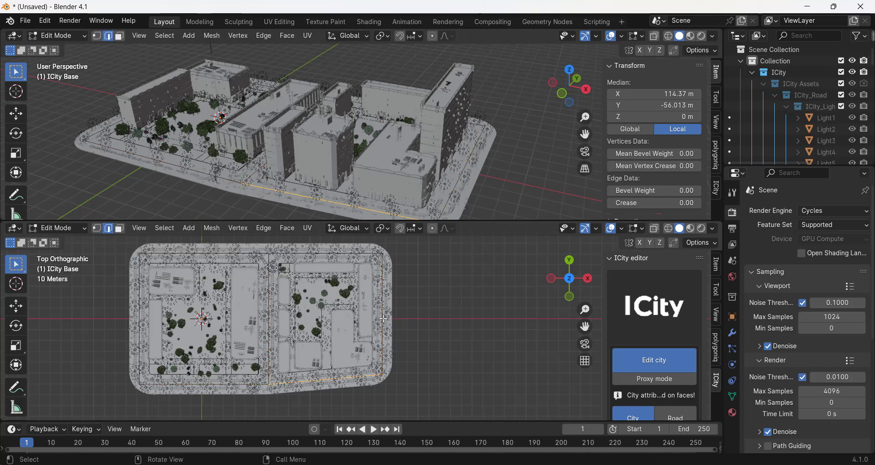
{"action": "key", "text": "g"}
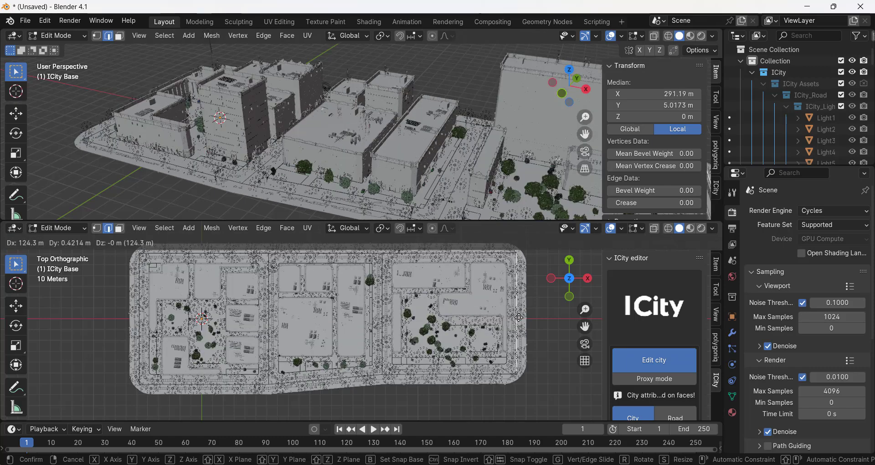
{"action": "left_click", "coordinate": [518, 318]}
{"action": "scroll", "coordinate": [383, 314], "scroll_direction": "down", "scroll_amount": 1}
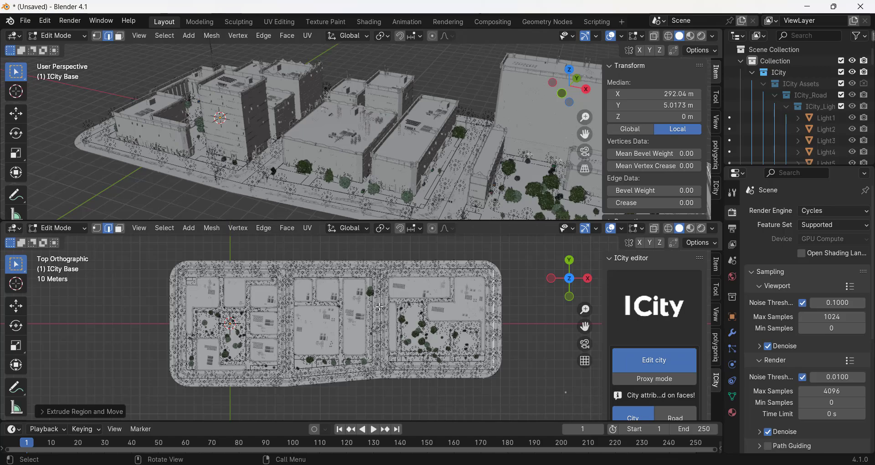
Merge the two views back into a single 3D viewport and examine the third block's buildings, trees and street up close.
{"action": "middle_click_drag", "start_coordinate": [421, 296], "coordinate": [401, 219]}
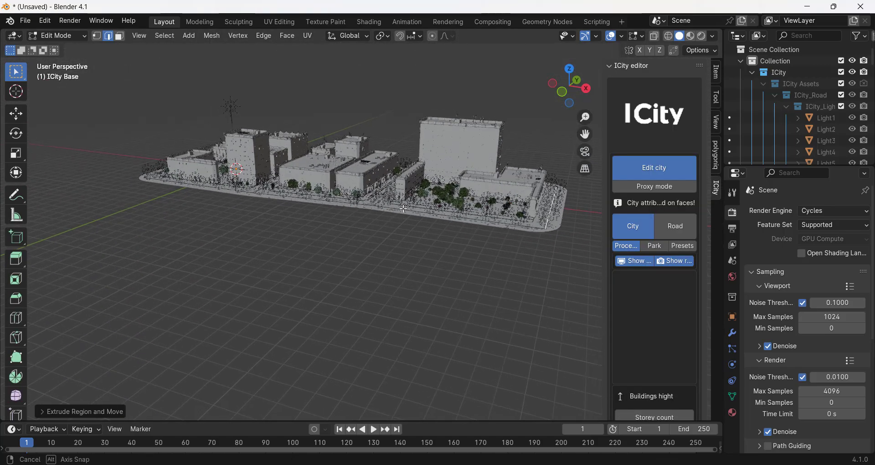
{"action": "scroll", "coordinate": [401, 219], "scroll_direction": "down", "scroll_amount": 1}
{"action": "scroll", "coordinate": [458, 144], "scroll_direction": "up", "scroll_amount": 3}
{"action": "middle_click_drag", "start_coordinate": [459, 145], "coordinate": [402, 163]}
{"action": "scroll", "coordinate": [402, 163], "scroll_direction": "up", "scroll_amount": 1}
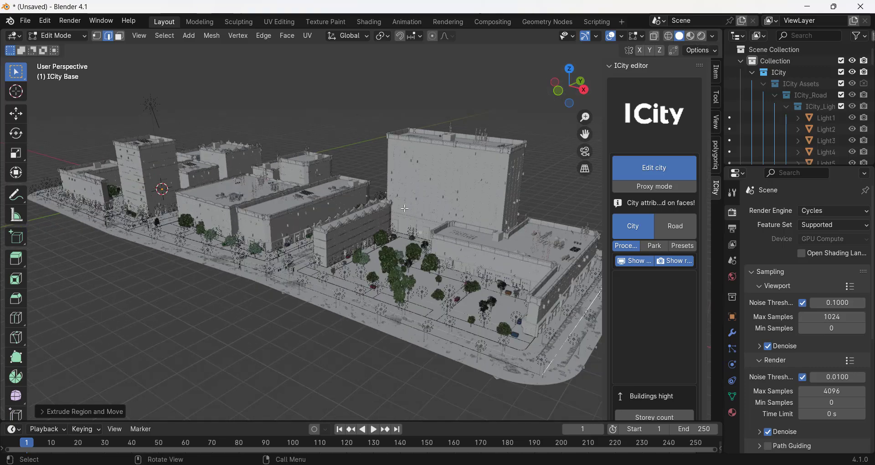
{"action": "scroll", "coordinate": [404, 208], "scroll_direction": "up", "scroll_amount": 6}
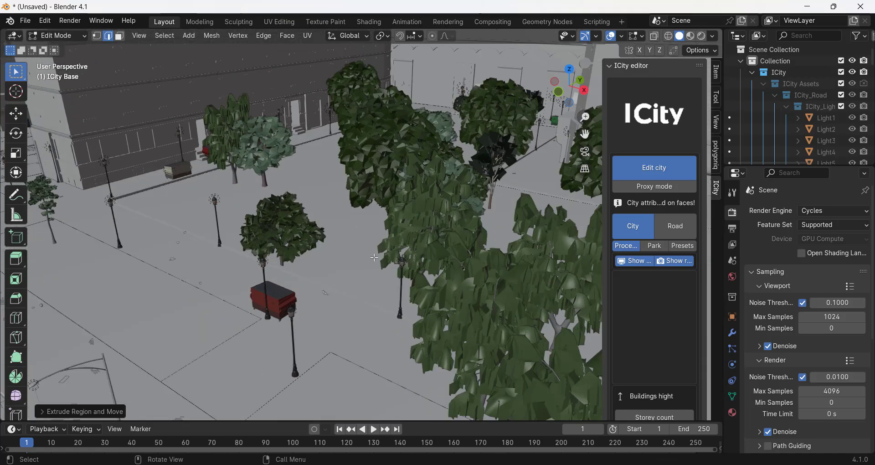
{"action": "scroll", "coordinate": [374, 258], "scroll_direction": "down", "scroll_amount": 6}
{"action": "scroll", "coordinate": [319, 213], "scroll_direction": "up", "scroll_amount": 4}
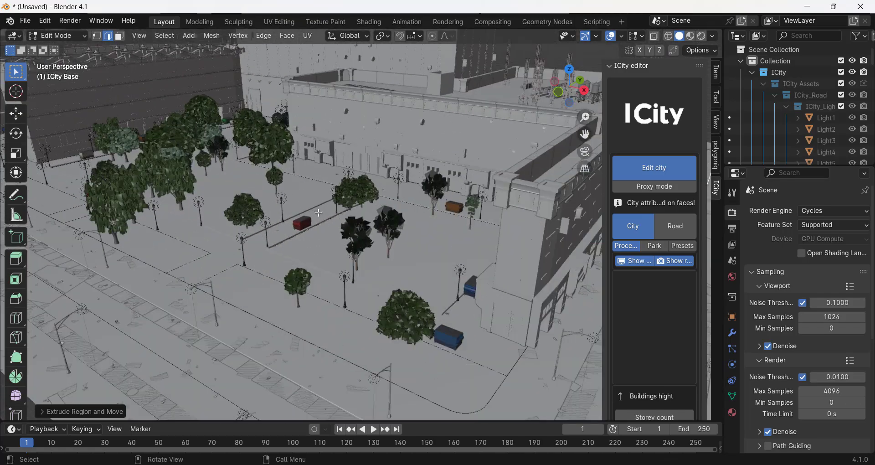
{"action": "scroll", "coordinate": [396, 231], "scroll_direction": "down", "scroll_amount": 5}
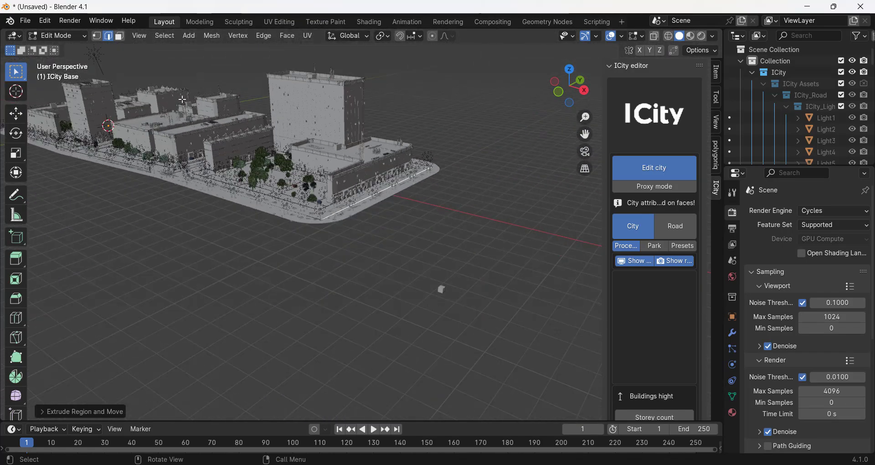
{"action": "scroll", "coordinate": [440, 289], "scroll_direction": "up", "scroll_amount": 3}
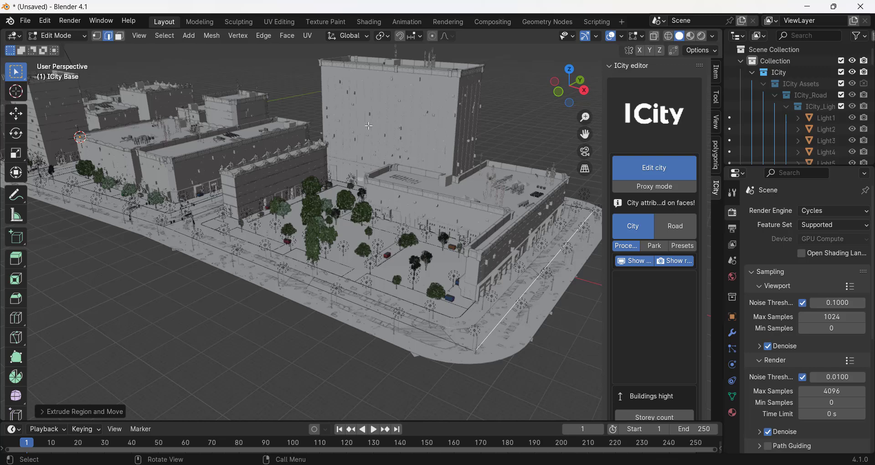
Turn on Proxy mode, examine the simplified buildings and trees across the three blocks, and switch Proxy mode off again.
{"action": "left_click", "coordinate": [658, 187]}
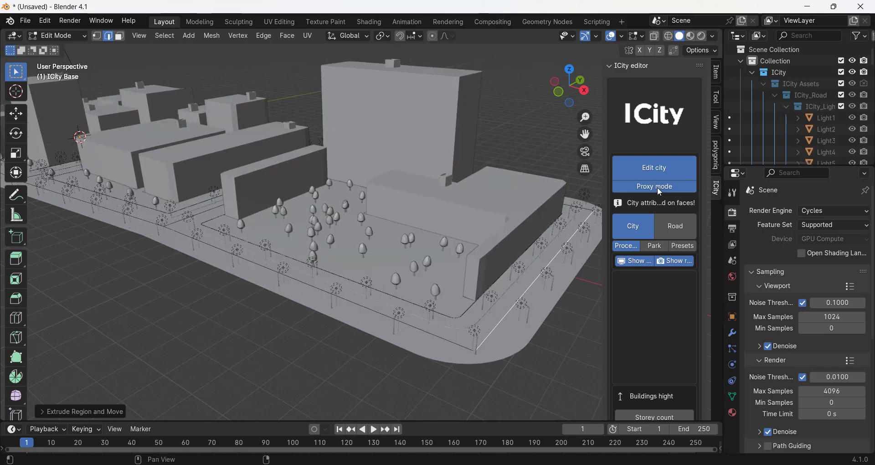
{"action": "mouse_move", "coordinate": [419, 178]}
{"action": "middle_mouse_down"}
{"action": "mouse_move", "coordinate": [393, 169]}
{"action": "mouse_move", "coordinate": [429, 191]}
{"action": "middle_mouse_up"}
{"action": "scroll", "coordinate": [319, 247], "scroll_direction": "up", "scroll_amount": 6}
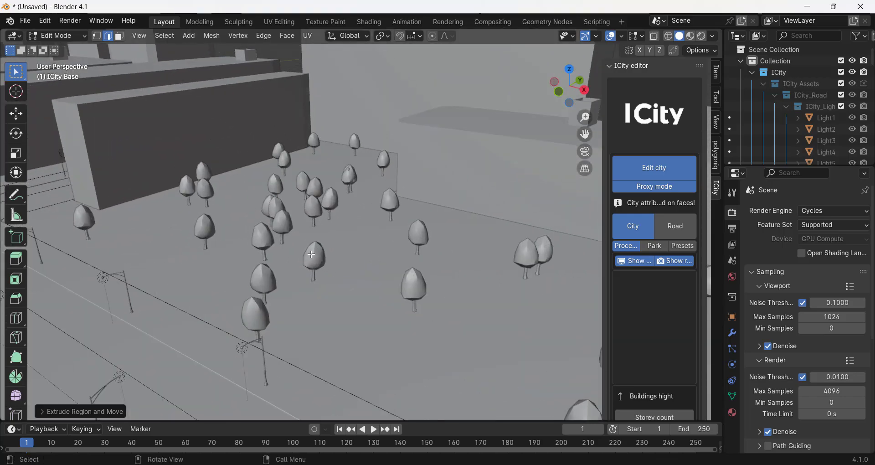
{"action": "scroll", "coordinate": [313, 249], "scroll_direction": "down", "scroll_amount": 2}
{"action": "scroll", "coordinate": [313, 249], "scroll_direction": "down", "scroll_amount": 9}
{"action": "scroll", "coordinate": [239, 110], "scroll_direction": "up", "scroll_amount": 4}
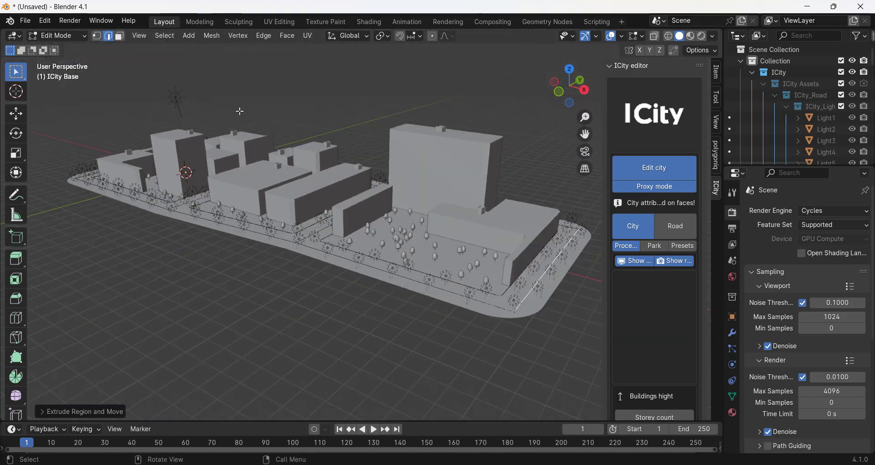
{"action": "scroll", "coordinate": [246, 112], "scroll_direction": "down", "scroll_amount": 1}
{"action": "middle_click_drag", "start_coordinate": [364, 126], "coordinate": [376, 140]}
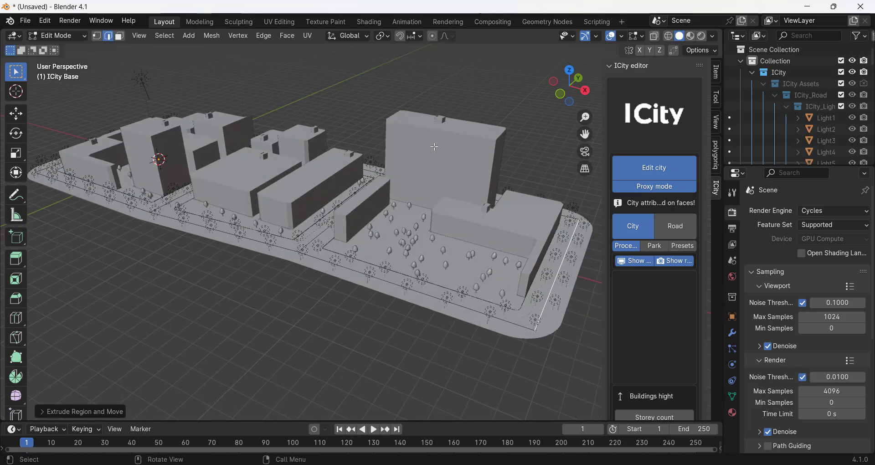
{"action": "scroll", "coordinate": [433, 157], "scroll_direction": "down", "scroll_amount": 2}
{"action": "middle_click_drag", "start_coordinate": [445, 160], "coordinate": [451, 193]}
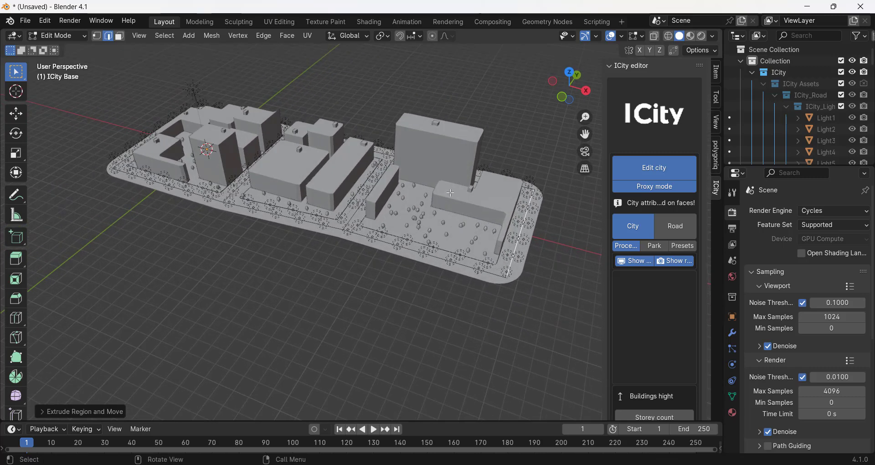
{"action": "middle_click_drag", "start_coordinate": [384, 153], "coordinate": [370, 123]}
{"action": "left_click", "coordinate": [657, 188]}
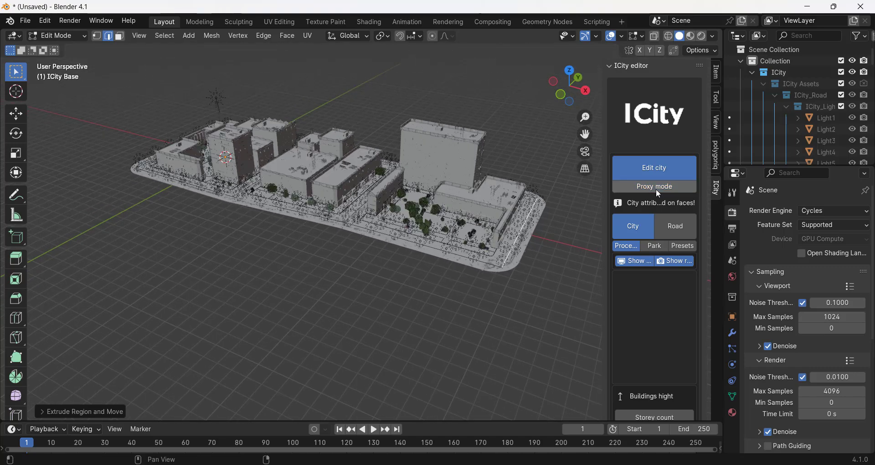
{"action": "middle_click_drag", "start_coordinate": [349, 150], "coordinate": [287, 131]}
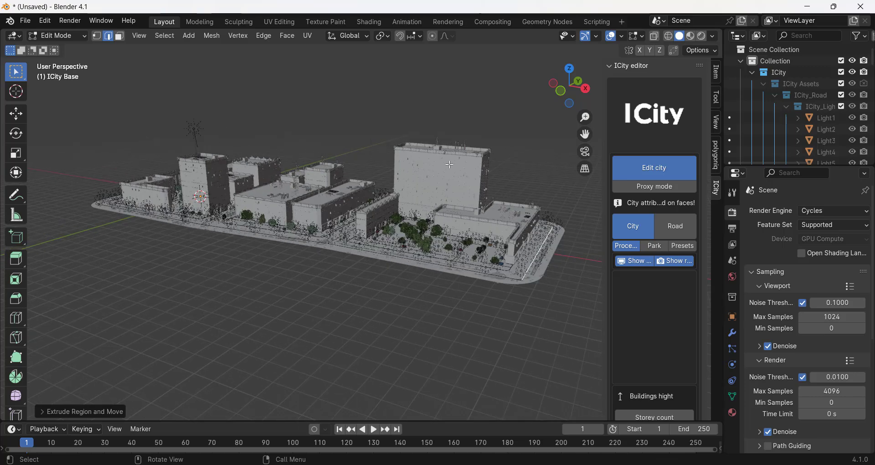
Switch to vertex selection and move the front vertex shared by the second and third blocks about 60 m outward along Y.
{"action": "middle_click_drag", "start_coordinate": [456, 208], "coordinate": [489, 249]}
{"action": "left_click", "coordinate": [330, 246]}
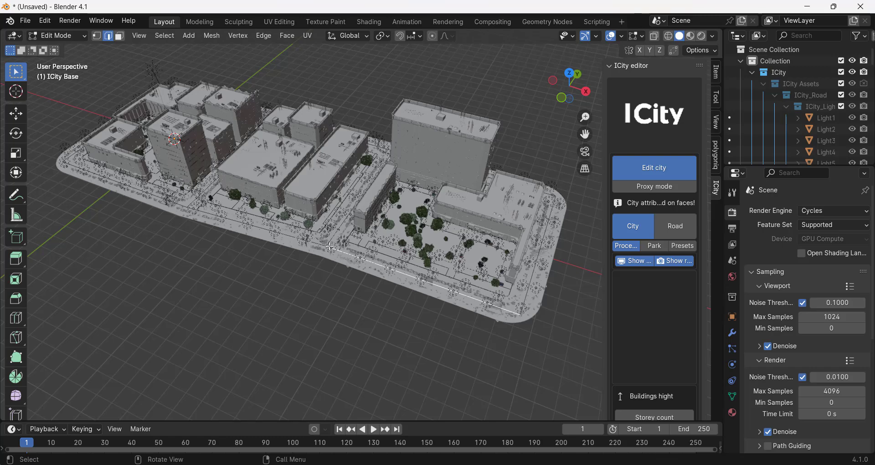
{"action": "key", "text": "1"}
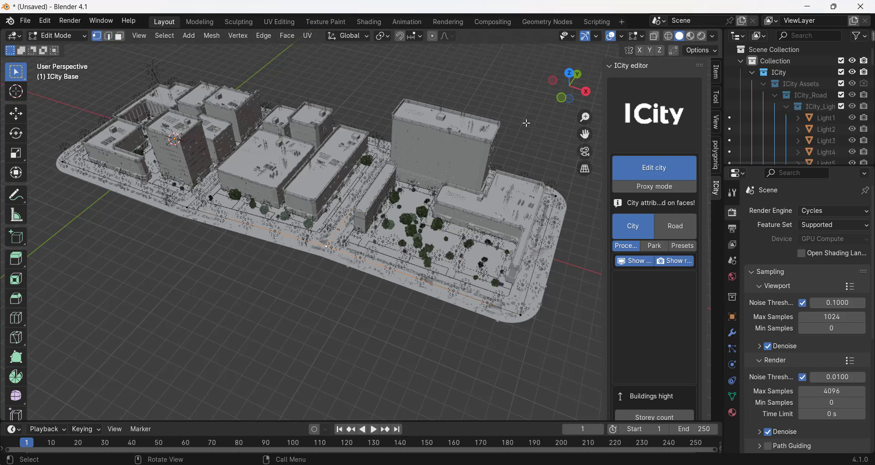
{"action": "key", "text": "g"}
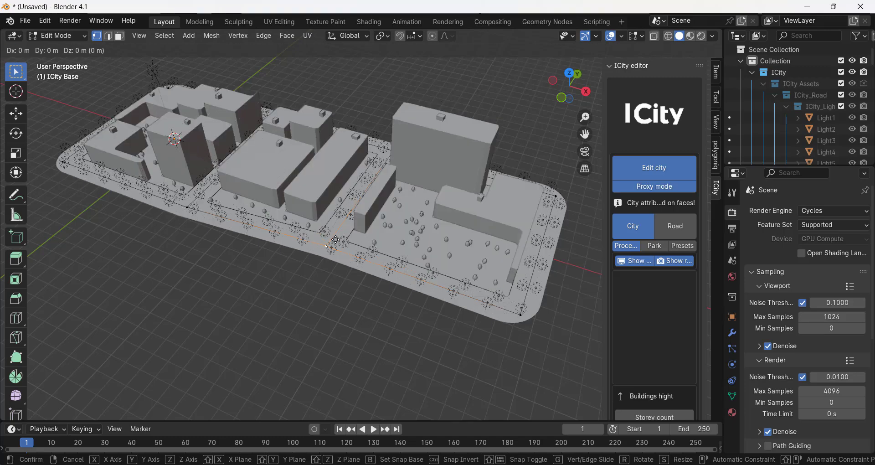
{"action": "key", "text": "y"}
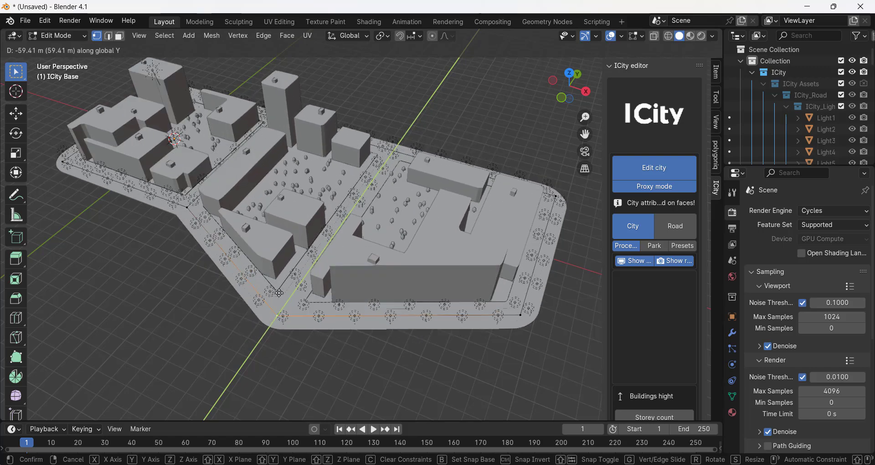
Move the opposite shared vertex between the second and third blocks about 80 m outward along Y.
{"action": "left_click", "coordinate": [412, 184]}
{"action": "key", "text": "g"}
{"action": "key", "text": "y"}
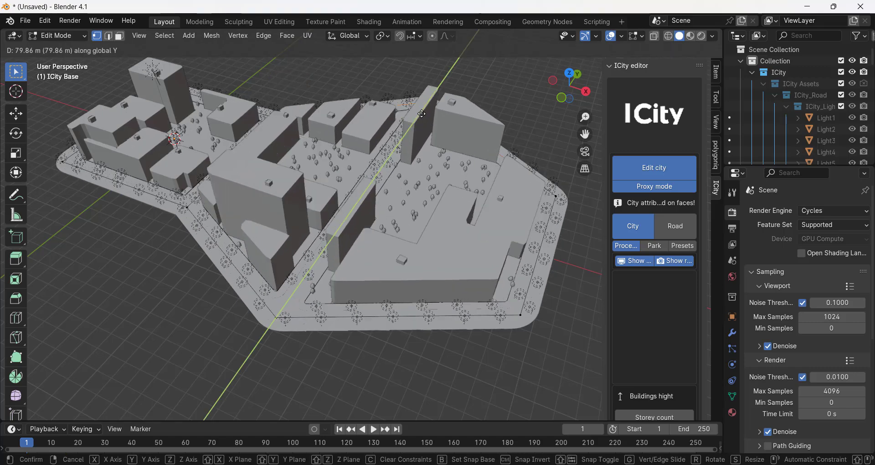
{"action": "left_click", "coordinate": [417, 120]}
Add a loop cut across the third block to split it in two with a road, and inspect the resulting layout.
{"action": "middle_click_drag", "start_coordinate": [417, 121], "coordinate": [373, 204]}
{"action": "key", "text": "ctrl+r"}
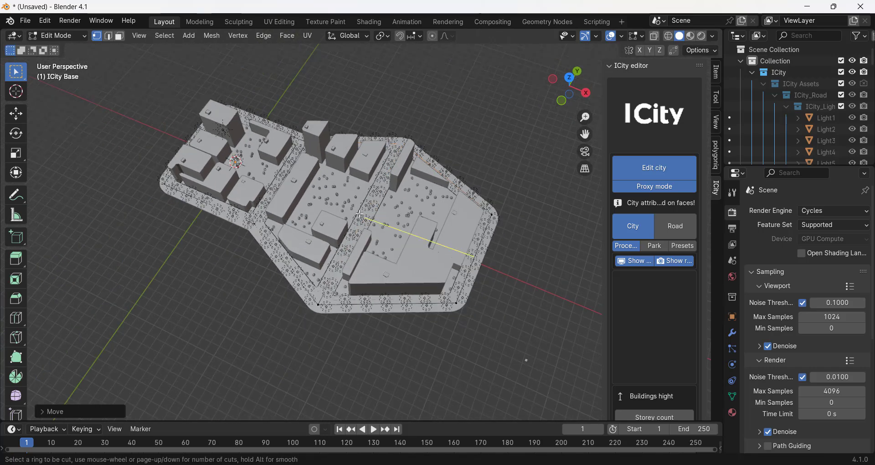
{"action": "left_click", "coordinate": [383, 214]}
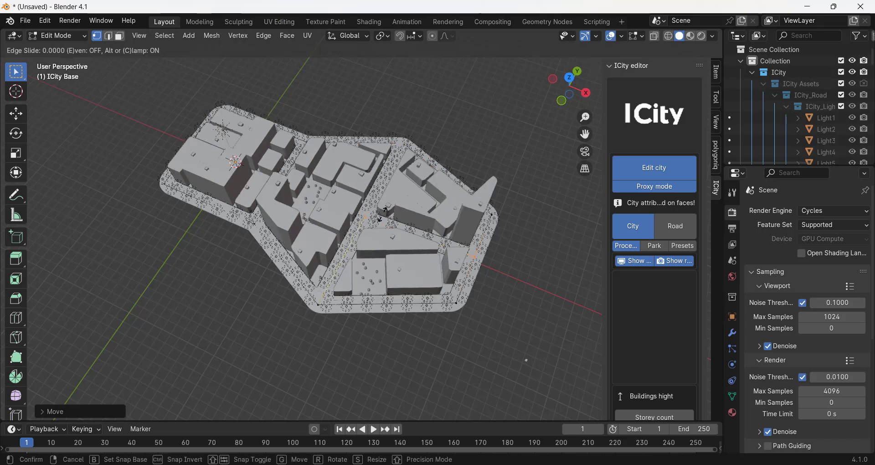
{"action": "left_click", "coordinate": [411, 225]}
{"action": "scroll", "coordinate": [424, 233], "scroll_direction": "up", "scroll_amount": 6}
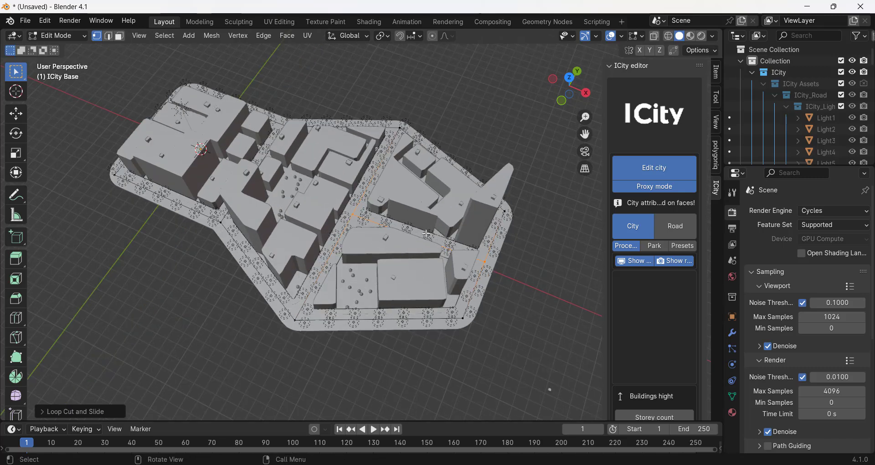
{"action": "mouse_move", "coordinate": [422, 232]}
{"action": "middle_mouse_down"}
{"action": "mouse_move", "coordinate": [350, 228]}
{"action": "mouse_move", "coordinate": [294, 172]}
{"action": "mouse_move", "coordinate": [303, 154]}
{"action": "mouse_move", "coordinate": [433, 251]}
{"action": "mouse_move", "coordinate": [426, 229]}
{"action": "middle_mouse_up"}
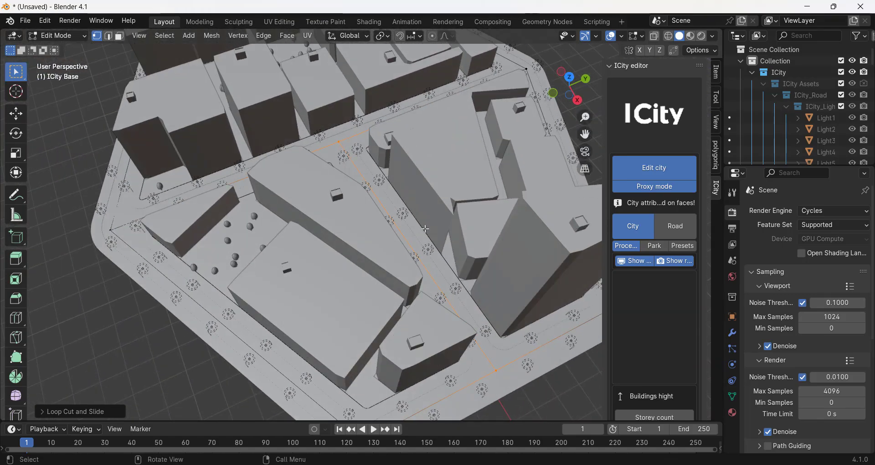
{"action": "scroll", "coordinate": [491, 337], "scroll_direction": "down", "scroll_amount": 5}
{"action": "middle_click_drag", "start_coordinate": [491, 337], "coordinate": [354, 221]}
{"action": "key", "text": "Tab"}
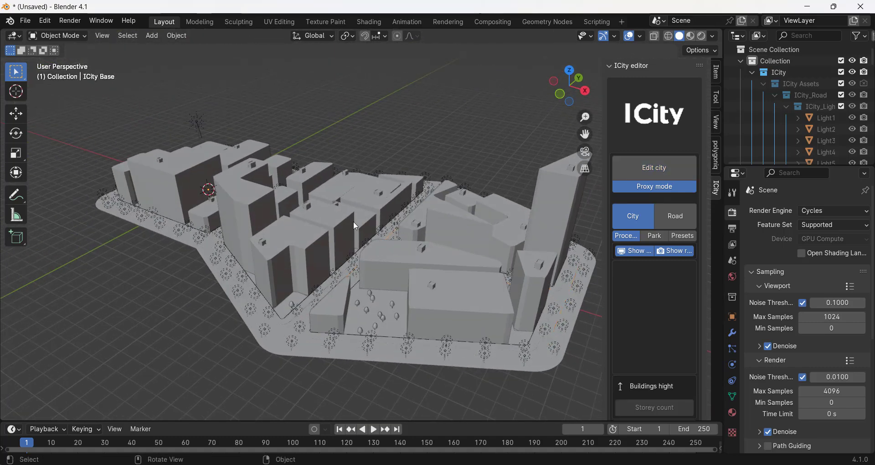
{"action": "mouse_move", "coordinate": [363, 254]}
{"action": "middle_mouse_down"}
{"action": "mouse_move", "coordinate": [378, 248]}
{"action": "mouse_move", "coordinate": [375, 230]}
{"action": "mouse_move", "coordinate": [368, 249]}
{"action": "middle_mouse_up"}
Select the front half of the split block as a face and assign the Default_Park 01_ICity park to it.
{"action": "key", "text": "Tab"}
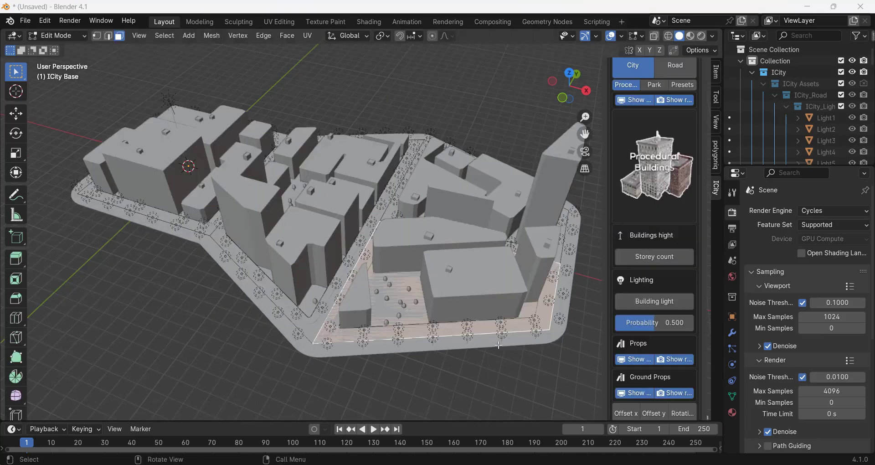
{"action": "middle_click_drag", "start_coordinate": [455, 241], "coordinate": [460, 258]}
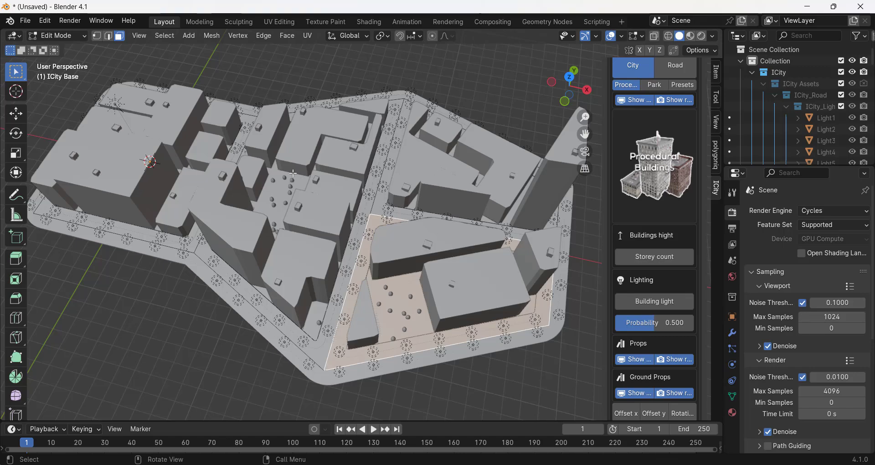
{"action": "scroll", "coordinate": [286, 186], "scroll_direction": "down", "scroll_amount": 2}
{"action": "scroll", "coordinate": [414, 195], "scroll_direction": "up", "scroll_amount": 3}
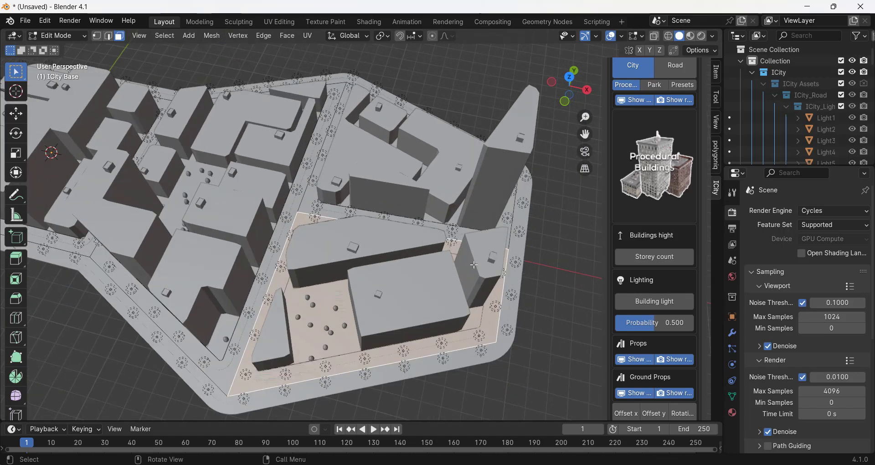
{"action": "scroll", "coordinate": [334, 194], "scroll_direction": "down", "scroll_amount": 2}
{"action": "scroll", "coordinate": [295, 305], "scroll_direction": "up", "scroll_amount": 3}
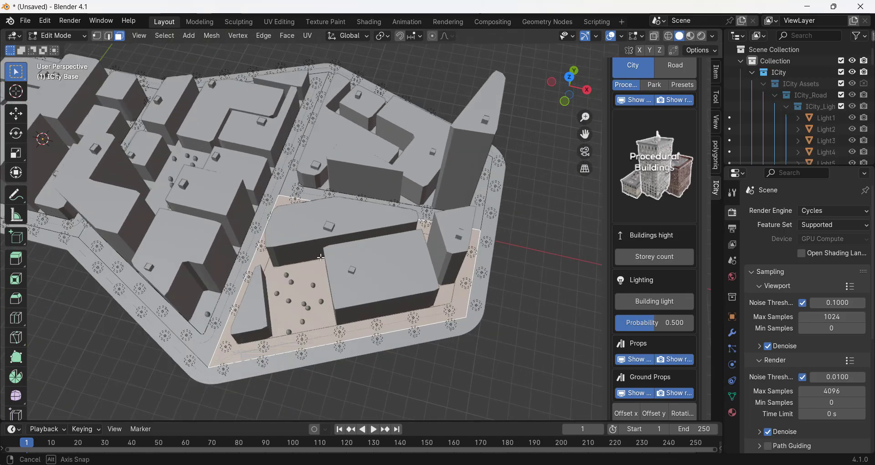
{"action": "scroll", "coordinate": [649, 108], "scroll_direction": "up", "scroll_amount": 5}
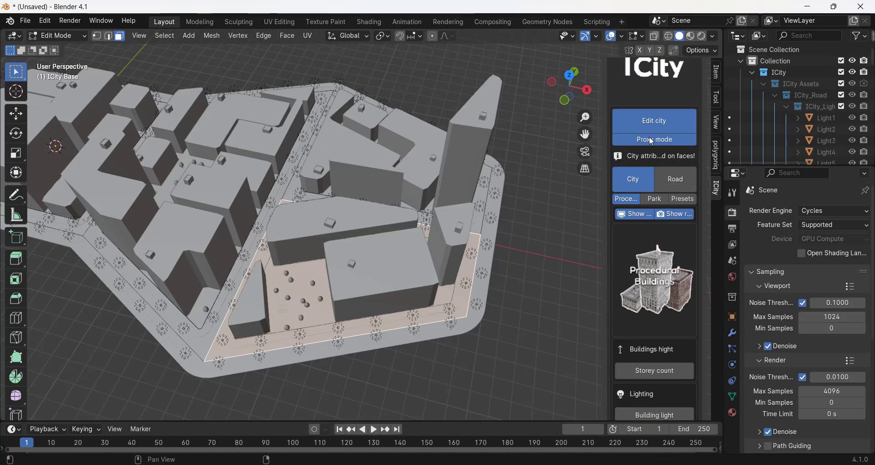
{"action": "scroll", "coordinate": [299, 239], "scroll_direction": "down", "scroll_amount": 1}
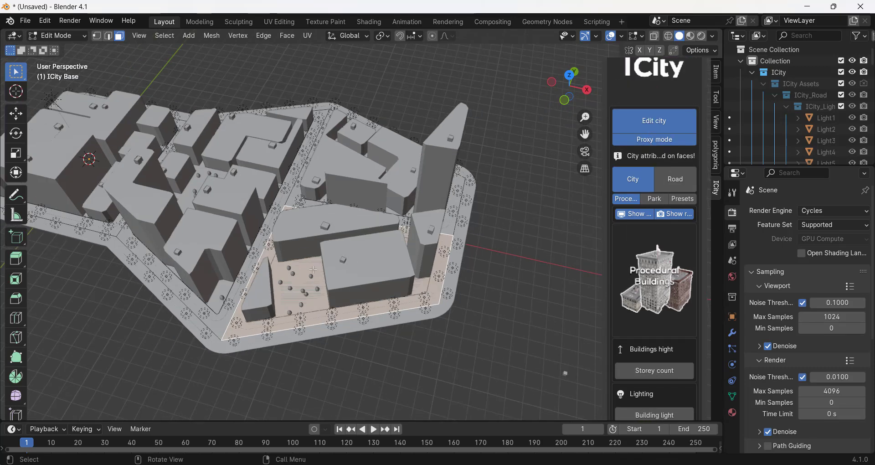
{"action": "left_click", "coordinate": [655, 199]}
{"action": "left_click", "coordinate": [654, 256]}
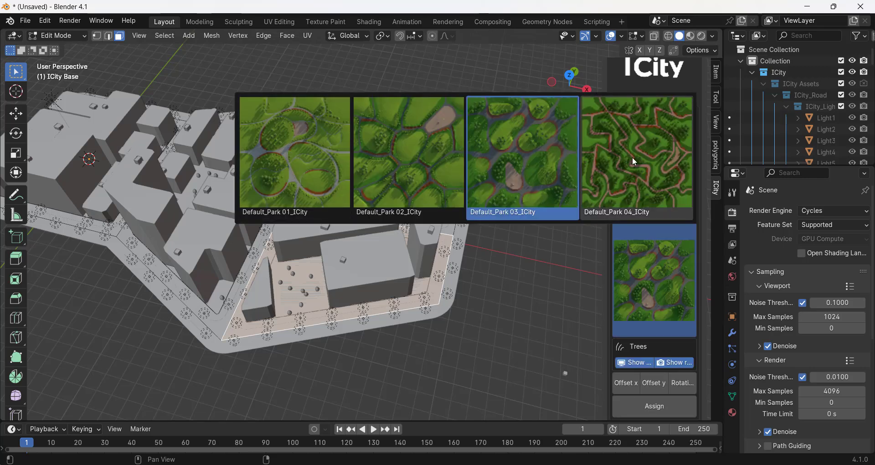
{"action": "left_click", "coordinate": [321, 159]}
{"action": "scroll", "coordinate": [657, 322], "scroll_direction": "down", "scroll_amount": 3}
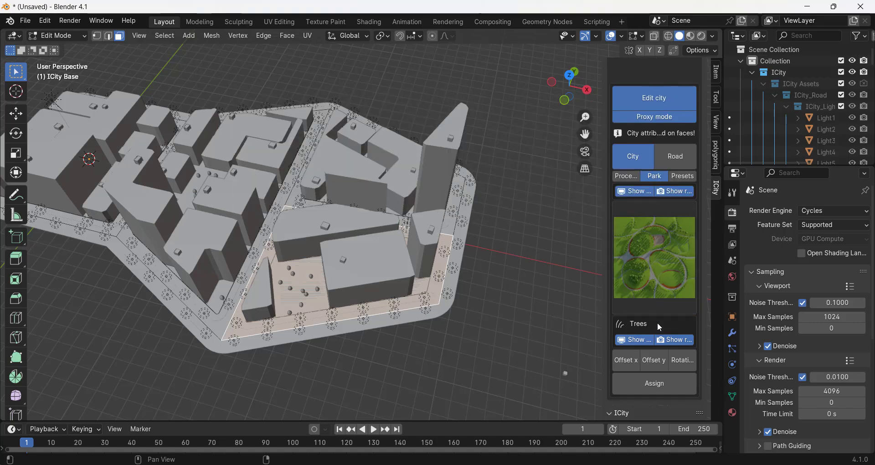
{"action": "left_click", "coordinate": [658, 341]}
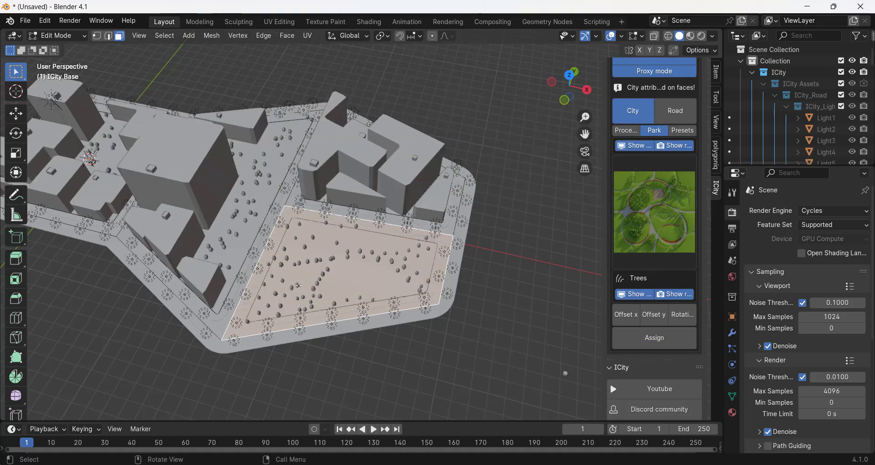
Inspect the park's tree layout, then assign procedural buildings to the same block.
{"action": "scroll", "coordinate": [314, 273], "scroll_direction": "up", "scroll_amount": 1}
{"action": "middle_click_drag", "start_coordinate": [310, 270], "coordinate": [339, 261]}
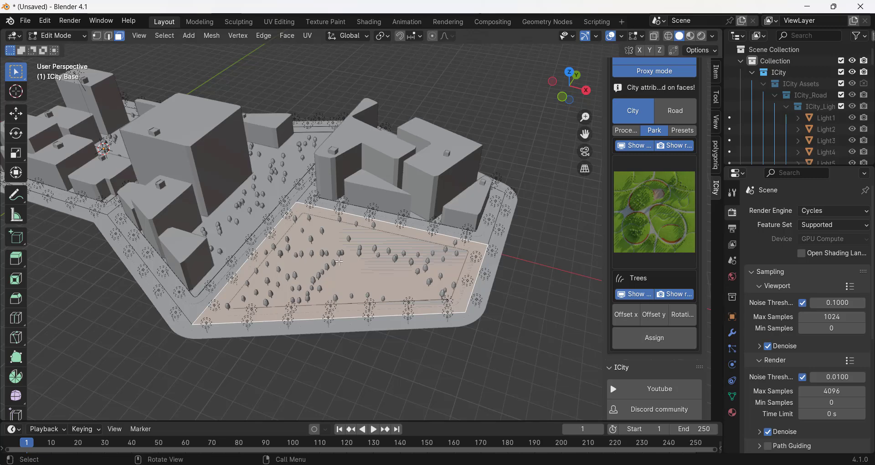
{"action": "scroll", "coordinate": [340, 262], "scroll_direction": "up", "scroll_amount": 3}
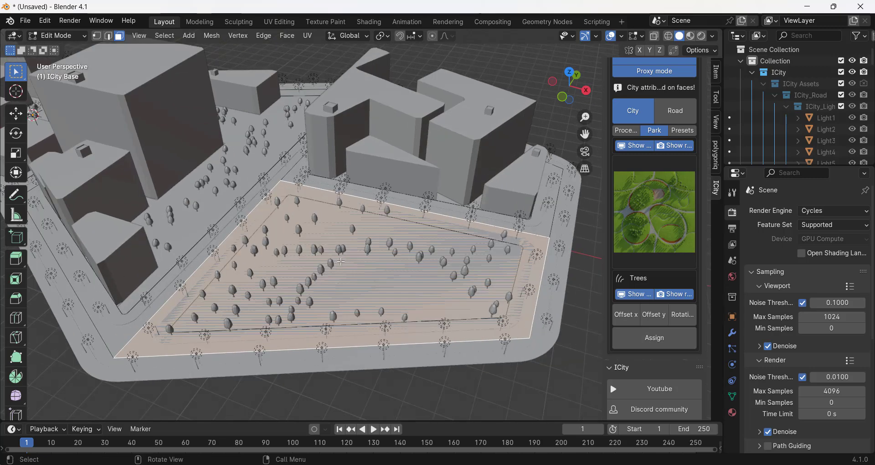
{"action": "left_click", "coordinate": [628, 133]}
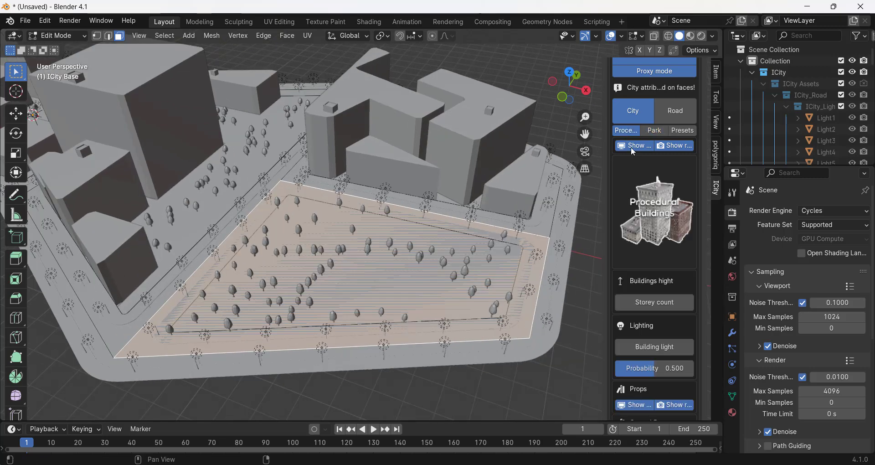
{"action": "left_click", "coordinate": [657, 212]}
{"action": "scroll", "coordinate": [642, 237], "scroll_direction": "down", "scroll_amount": 6}
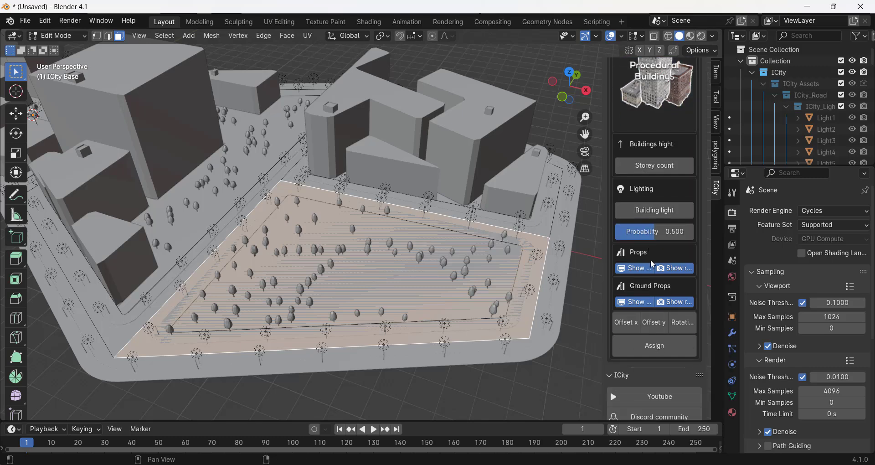
{"action": "left_click", "coordinate": [662, 349]}
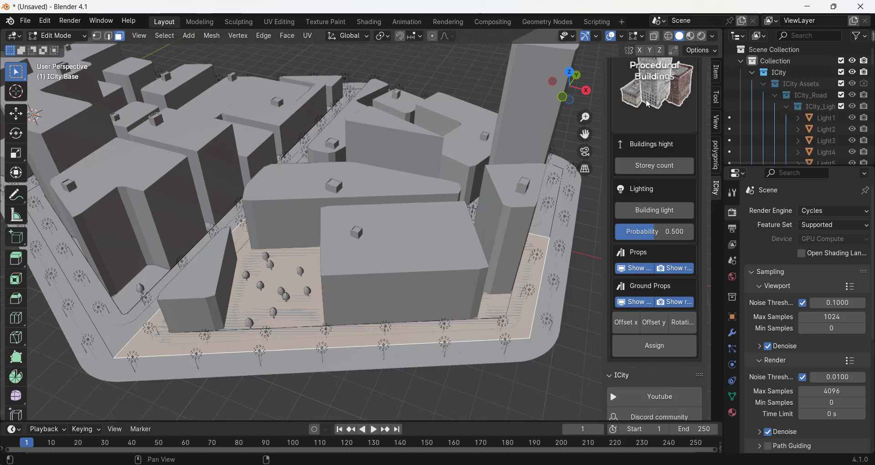
Assign the park to the block again and examine it up close in Object Mode with Proxy mode off.
{"action": "scroll", "coordinate": [645, 150], "scroll_direction": "up", "scroll_amount": 5}
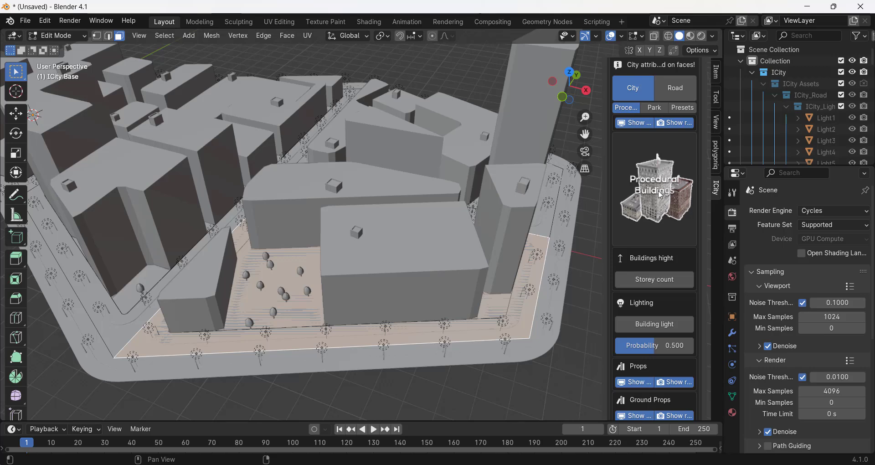
{"action": "left_click", "coordinate": [655, 108]}
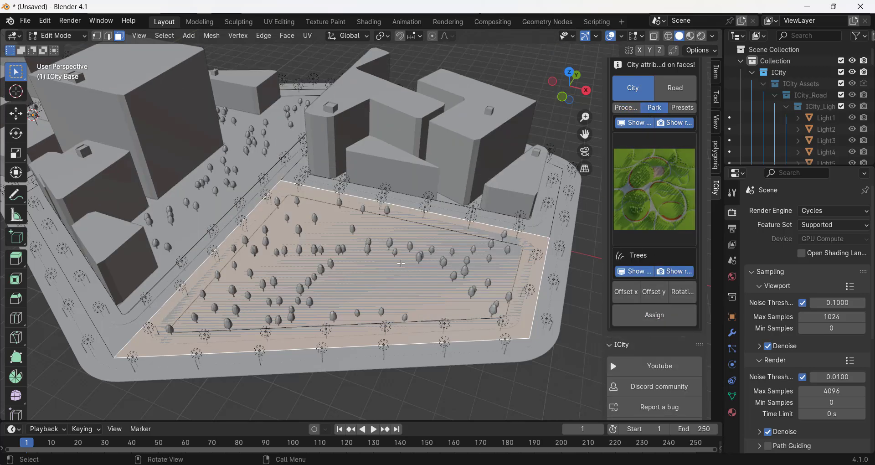
{"action": "middle_click_drag", "start_coordinate": [404, 265], "coordinate": [401, 265]}
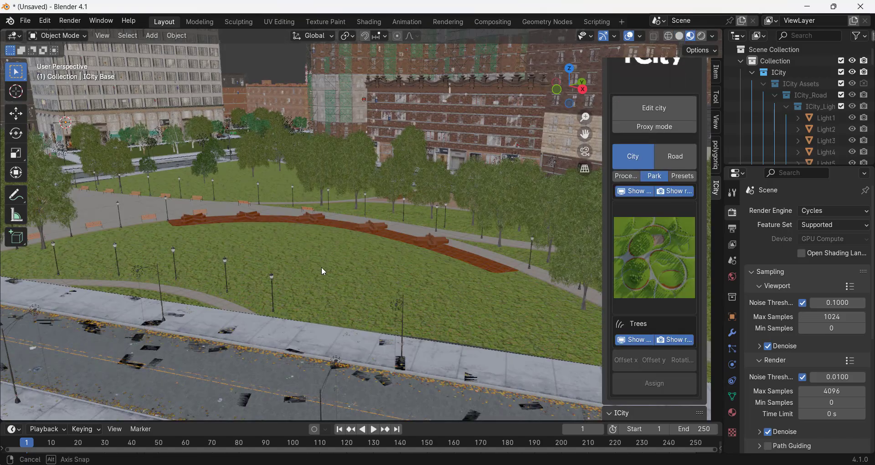
{"action": "mouse_move", "coordinate": [322, 266]}
{"action": "middle_mouse_down"}
{"action": "mouse_move", "coordinate": [324, 337]}
{"action": "mouse_move", "coordinate": [313, 263]}
{"action": "mouse_move", "coordinate": [297, 272]}
{"action": "mouse_move", "coordinate": [320, 253]}
{"action": "middle_mouse_up"}
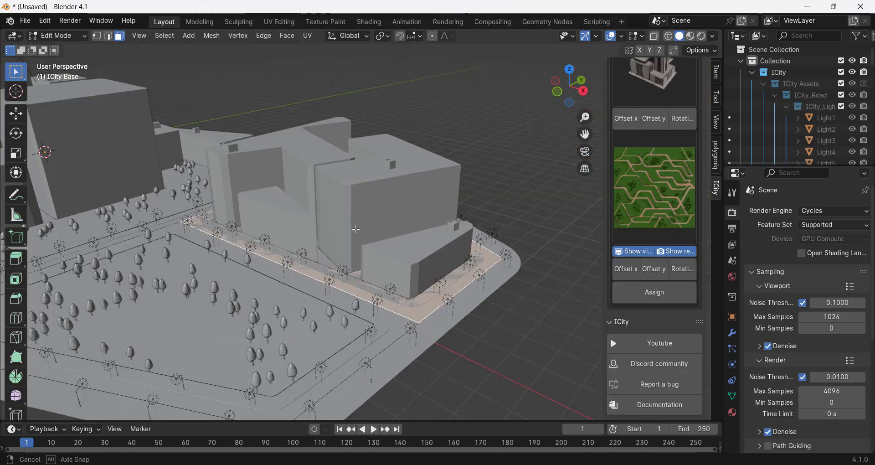
Assign the Skyscraper02 building preset to the block behind the park and view the tower.
{"action": "mouse_move", "coordinate": [357, 226]}
{"action": "middle_mouse_down"}
{"action": "mouse_move", "coordinate": [337, 237]}
{"action": "mouse_move", "coordinate": [262, 150]}
{"action": "middle_mouse_up"}
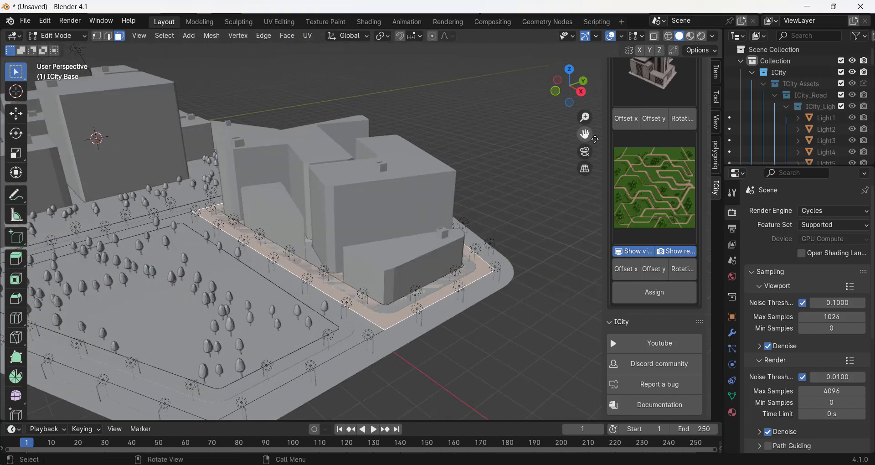
{"action": "scroll", "coordinate": [650, 170], "scroll_direction": "up", "scroll_amount": 5}
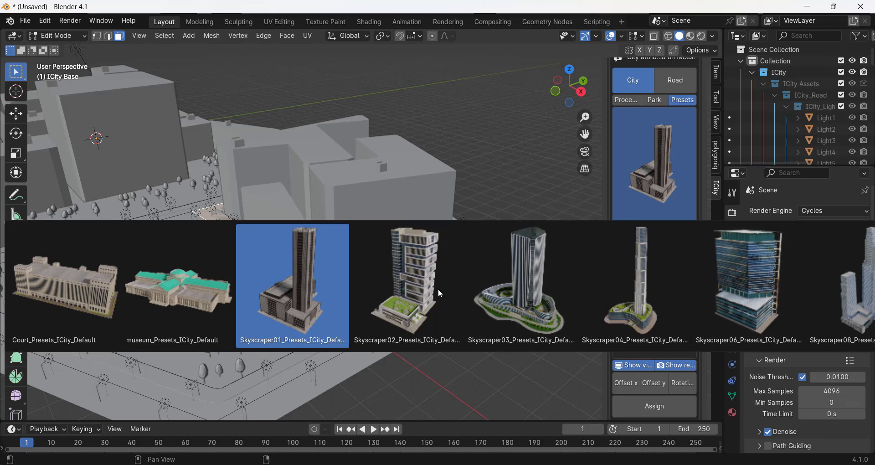
{"action": "left_click", "coordinate": [410, 305]}
{"action": "scroll", "coordinate": [644, 333], "scroll_direction": "down", "scroll_amount": 3}
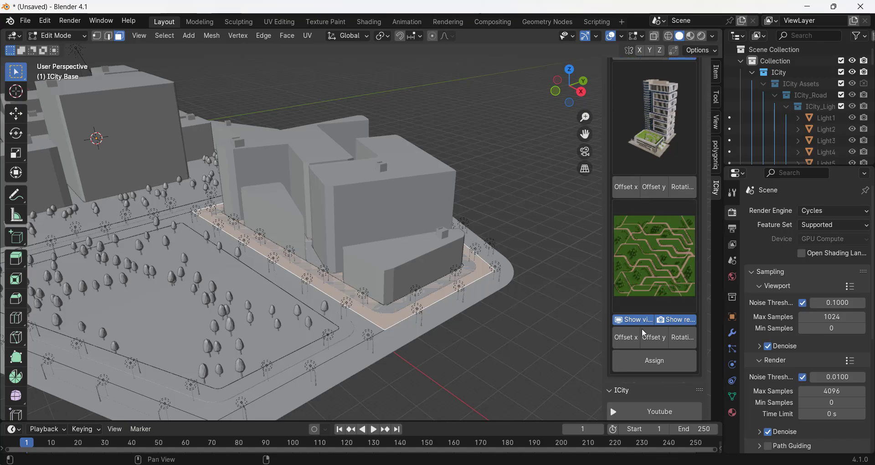
{"action": "left_click", "coordinate": [654, 362]}
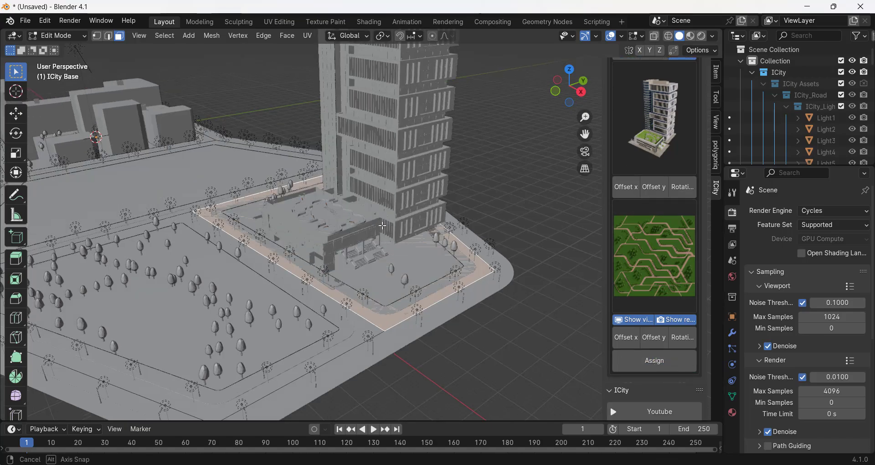
{"action": "middle_click_drag", "start_coordinate": [383, 225], "coordinate": [392, 209]}
{"action": "scroll", "coordinate": [392, 208], "scroll_direction": "down", "scroll_amount": 2}
{"action": "scroll", "coordinate": [392, 209], "scroll_direction": "up", "scroll_amount": 2}
Replace the block's building preset with Skyscraper06, assign it, and view the tower from further out.
{"action": "left_click", "coordinate": [679, 102]}
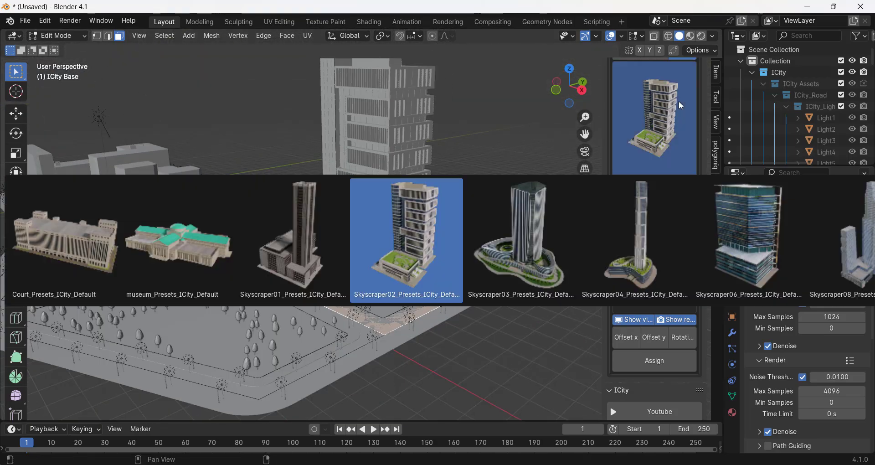
{"action": "left_click", "coordinate": [743, 214]}
{"action": "left_click", "coordinate": [653, 362]}
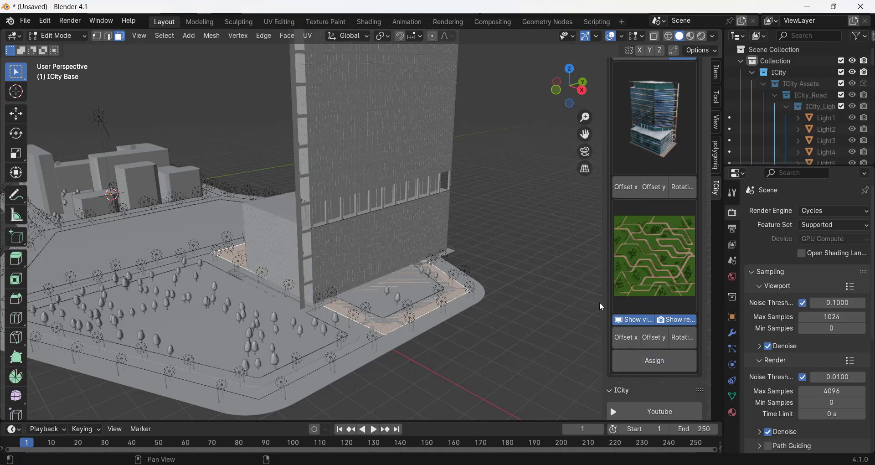
{"action": "middle_click_drag", "start_coordinate": [599, 307], "coordinate": [364, 247]}
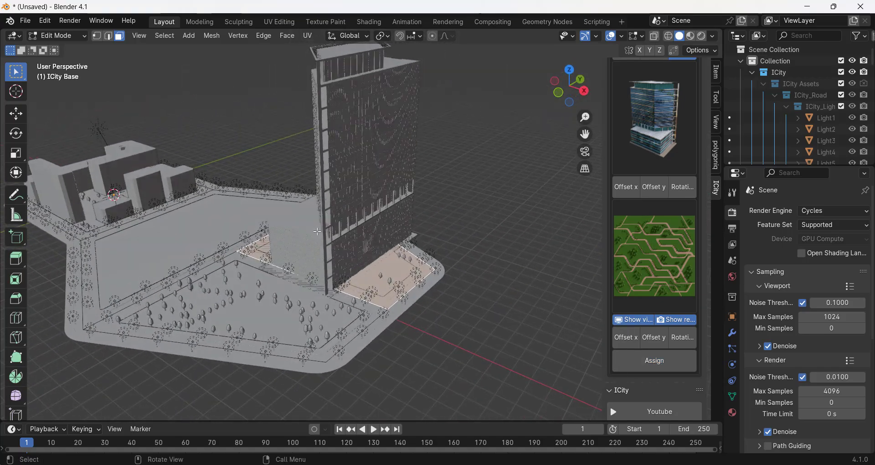
Try the Skyscraper08 preset and then the Court preset on the selected block behind the park.
{"action": "left_click", "coordinate": [638, 132]}
{"action": "left_click", "coordinate": [853, 239]}
{"action": "left_click", "coordinate": [653, 367]}
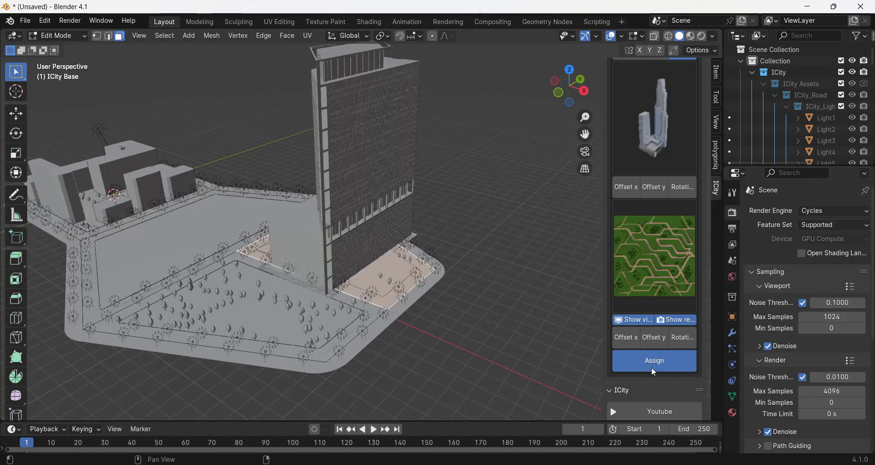
{"action": "left_click", "coordinate": [656, 125]}
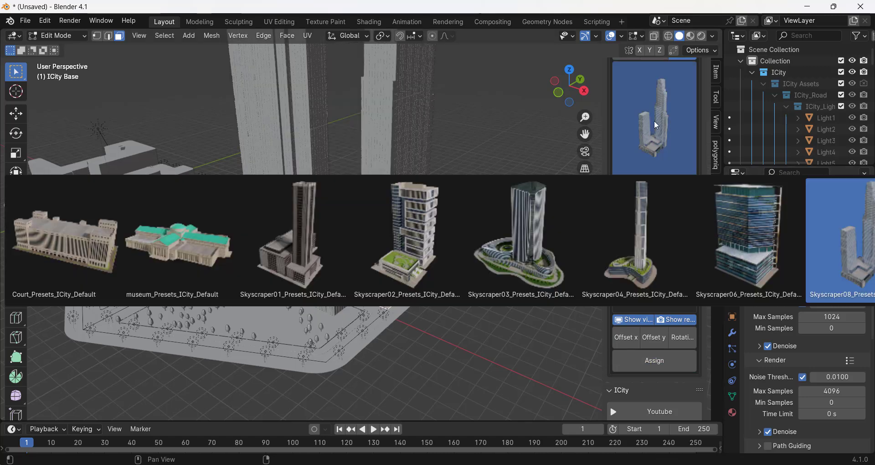
{"action": "left_click", "coordinate": [64, 242]}
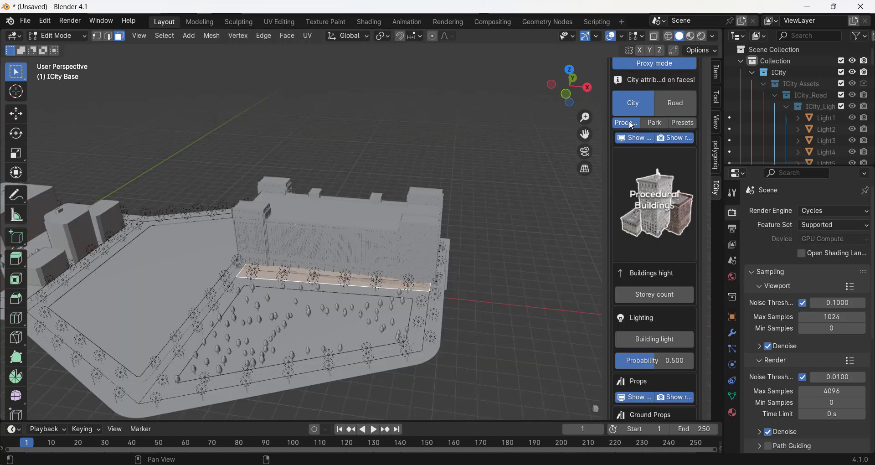
Assign procedural buildings to the selected block behind the park and view them from another angle.
{"action": "left_click", "coordinate": [664, 214]}
{"action": "left_click", "coordinate": [663, 209]}
{"action": "scroll", "coordinate": [655, 310], "scroll_direction": "down", "scroll_amount": 7}
{"action": "left_click", "coordinate": [658, 317]}
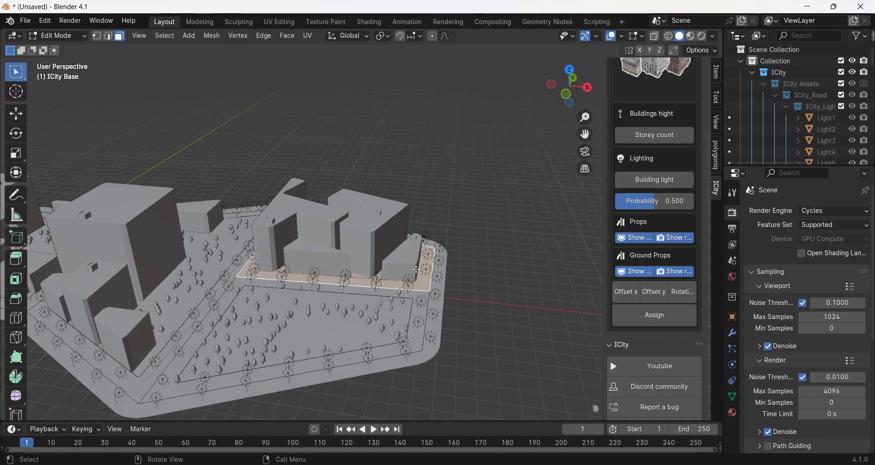
{"action": "middle_click_drag", "start_coordinate": [416, 269], "coordinate": [324, 202]}
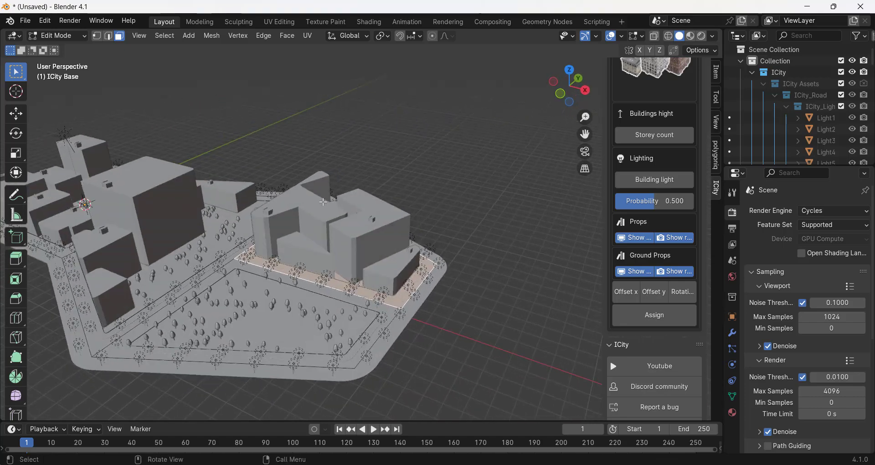
Turn off Proxy mode and view the selected road edges and their surroundings up close.
{"action": "scroll", "coordinate": [679, 131], "scroll_direction": "up", "scroll_amount": 10}
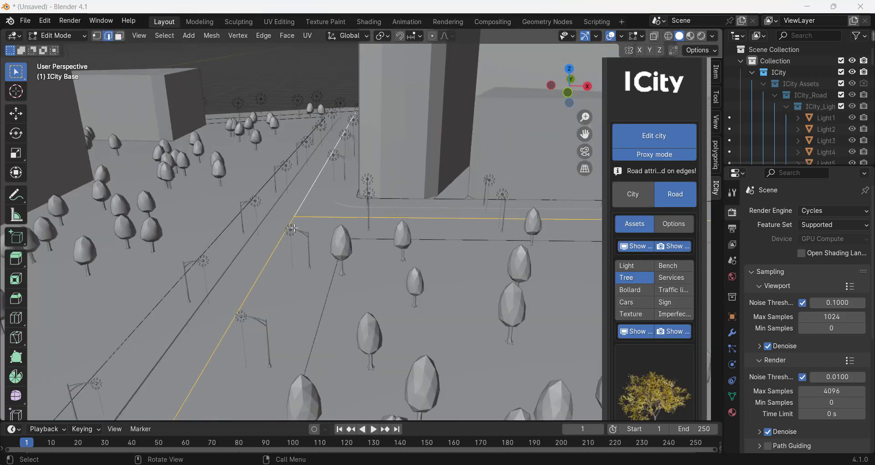
{"action": "left_click", "coordinate": [653, 155]}
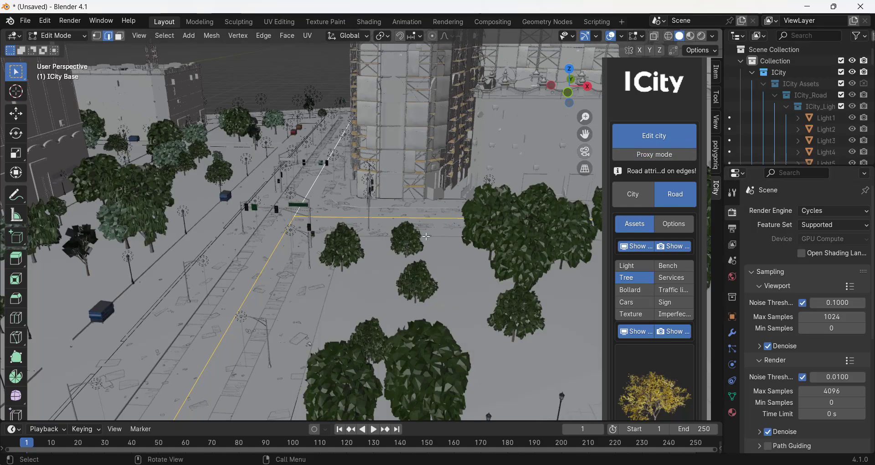
{"action": "middle_click_drag", "start_coordinate": [308, 271], "coordinate": [292, 271]}
{"action": "scroll", "coordinate": [292, 270], "scroll_direction": "up", "scroll_amount": 4}
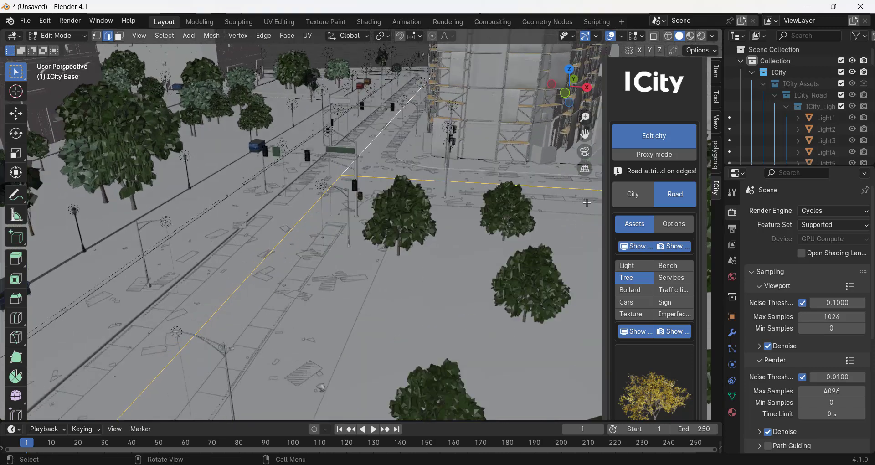
Look through the road's Options settings and the Bollard and Cars asset categories.
{"action": "left_click", "coordinate": [634, 195]}
{"action": "left_click", "coordinate": [666, 197]}
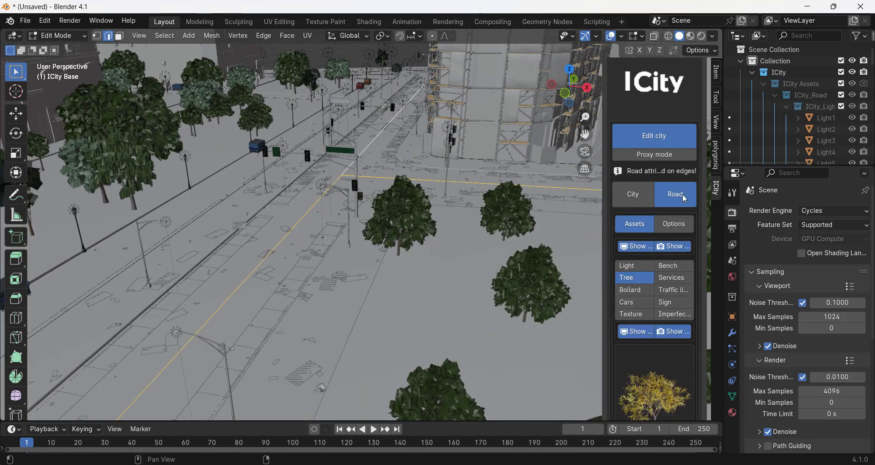
{"action": "left_click", "coordinate": [658, 226]}
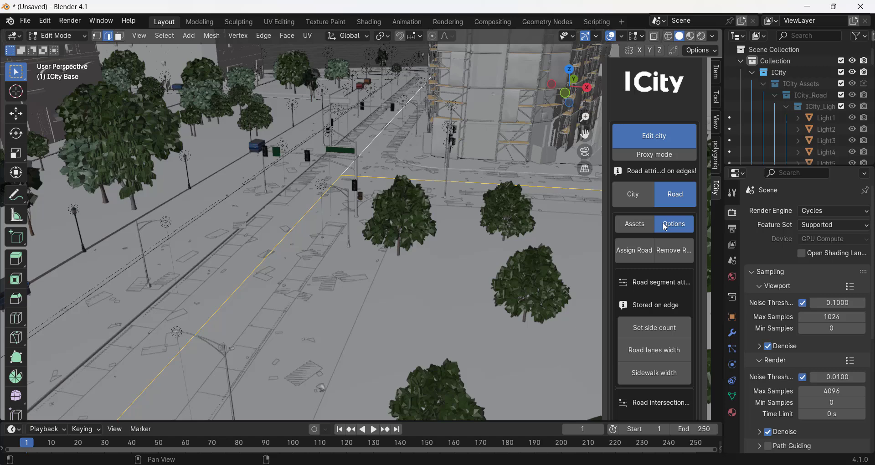
{"action": "left_click", "coordinate": [635, 228]}
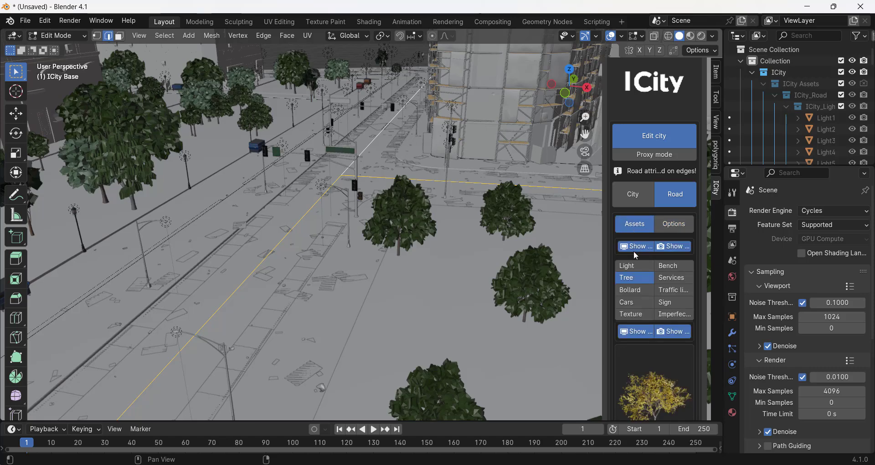
{"action": "left_click", "coordinate": [635, 291]}
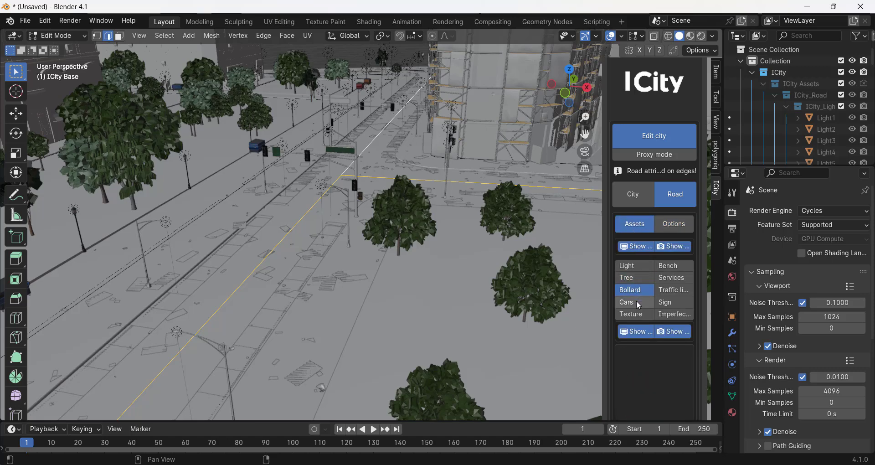
{"action": "left_click", "coordinate": [637, 301]}
{"action": "left_click", "coordinate": [636, 288]}
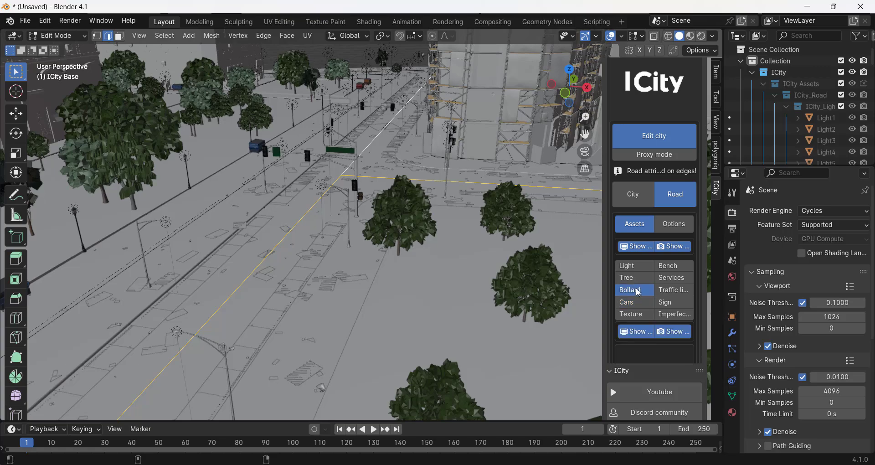
Assign the Tree9 tree asset to the selected road edges and view the trees along the street.
{"action": "left_click", "coordinate": [634, 279]}
{"action": "middle_click_drag", "start_coordinate": [299, 202], "coordinate": [332, 180]}
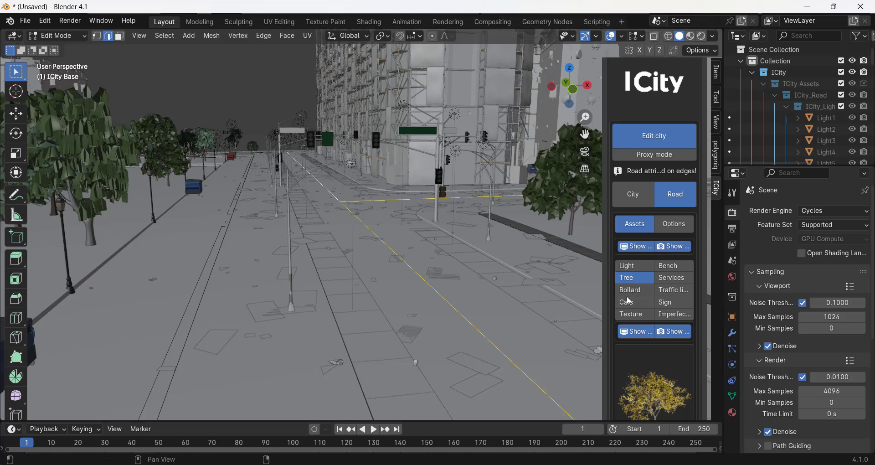
{"action": "scroll", "coordinate": [648, 215], "scroll_direction": "down", "scroll_amount": 5}
{"action": "left_click", "coordinate": [669, 276]}
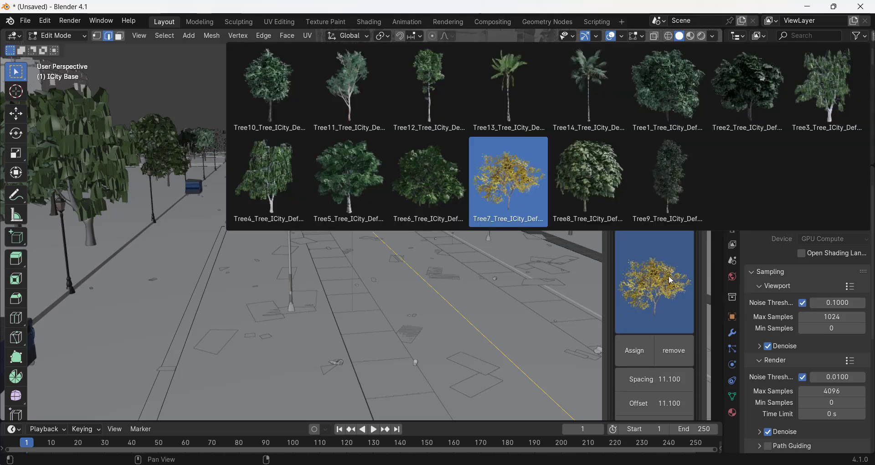
{"action": "left_click", "coordinate": [672, 183]}
{"action": "scroll", "coordinate": [655, 287], "scroll_direction": "down", "scroll_amount": 2}
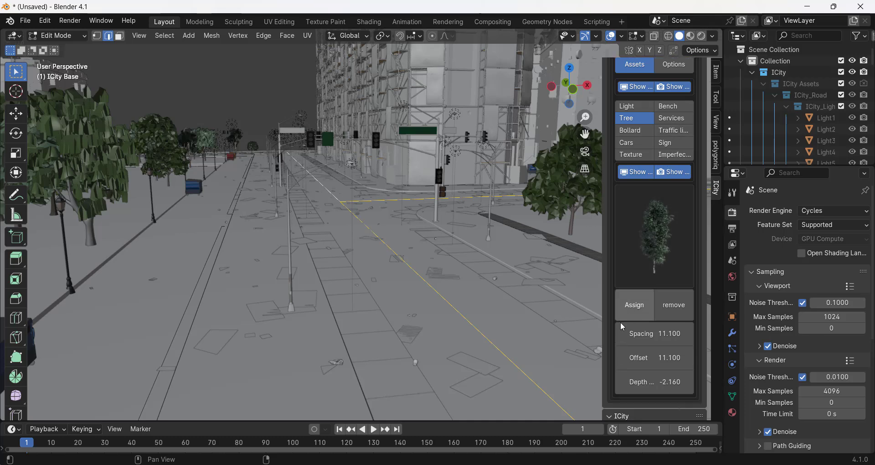
{"action": "left_click", "coordinate": [638, 305]}
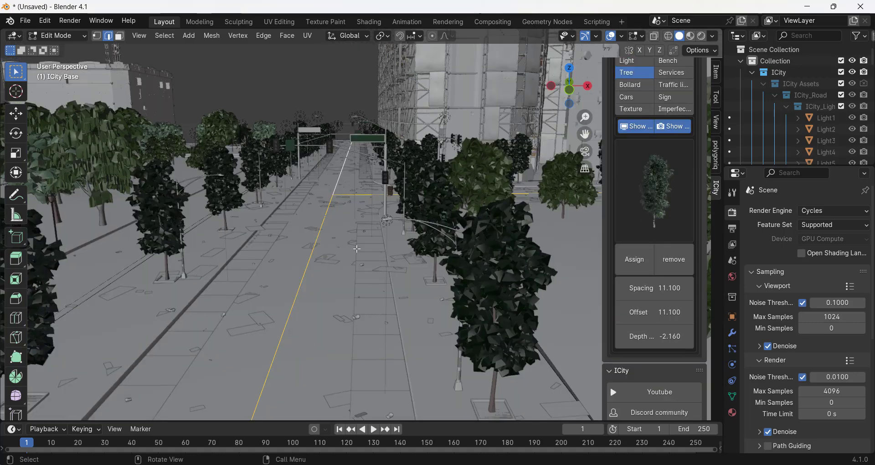
{"action": "scroll", "coordinate": [213, 242], "scroll_direction": "up", "scroll_amount": 4}
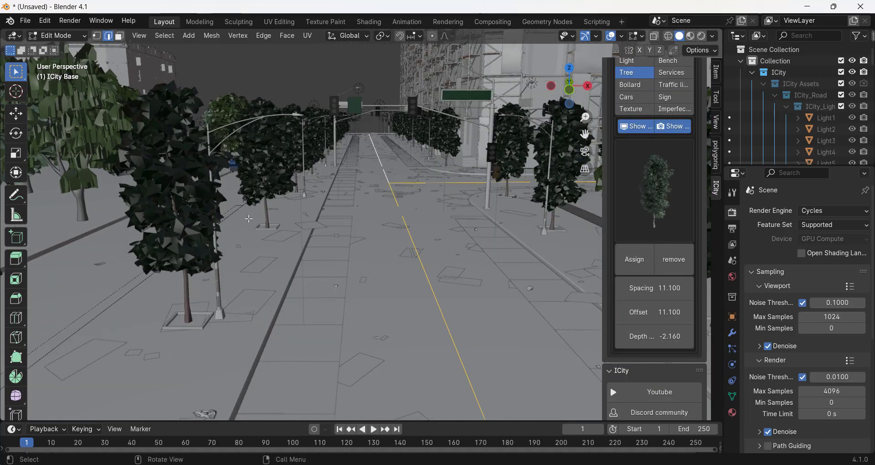
{"action": "middle_click_drag", "start_coordinate": [282, 159], "coordinate": [245, 226]}
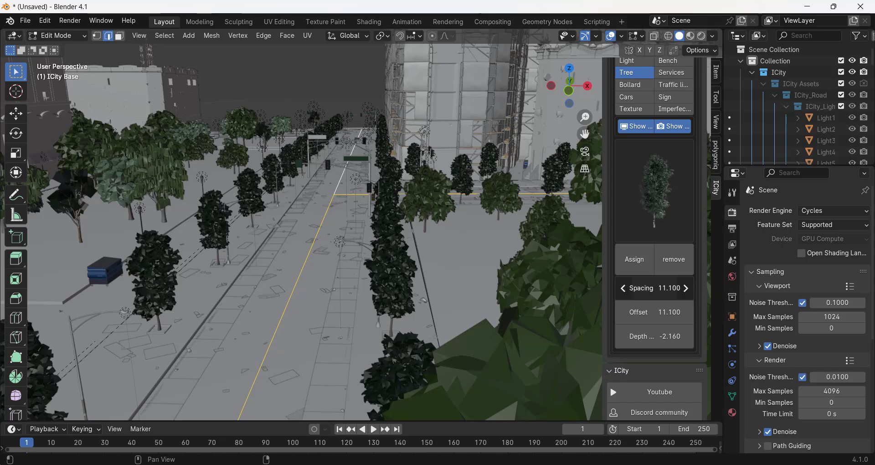
Set the spacing of the street trees to 20.
{"action": "left_click", "coordinate": [685, 288]}
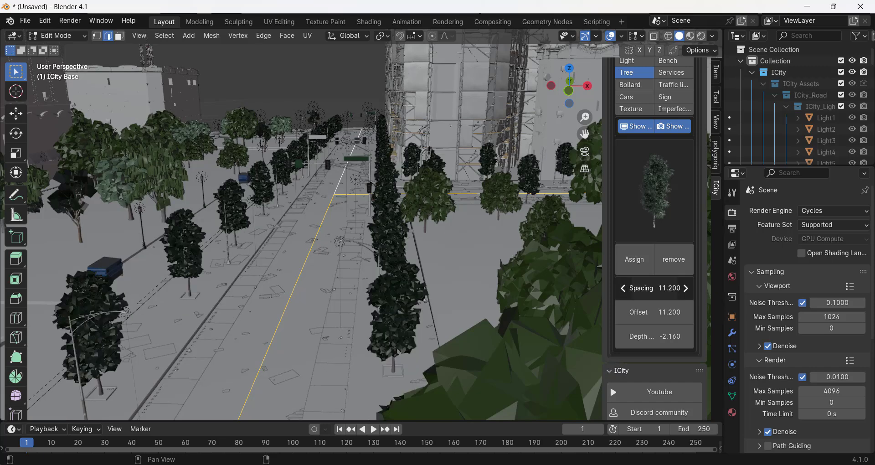
{"action": "mouse_move", "coordinate": [663, 293]}
{"action": "left_mouse_down"}
{"action": "mouse_move", "coordinate": [690, 294]}
{"action": "mouse_move", "coordinate": [669, 289]}
{"action": "left_mouse_up"}
{"action": "left_click", "coordinate": [662, 289]}
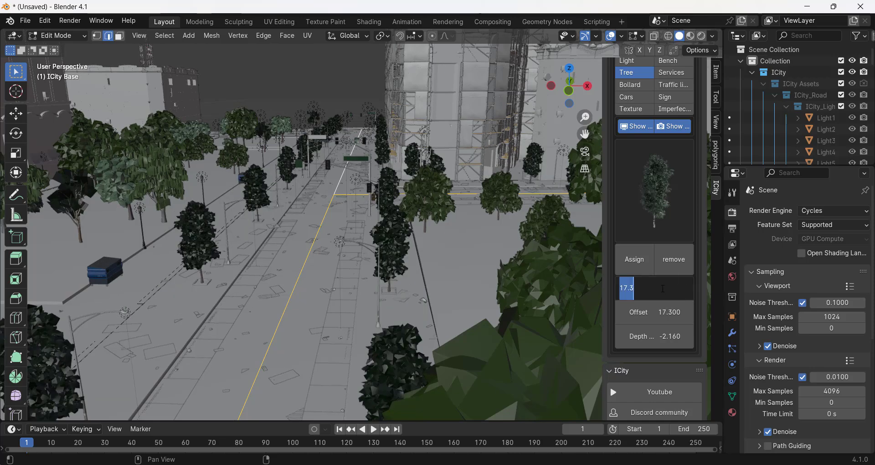
{"action": "type", "text": "20"}
{"action": "key", "text": "Return"}
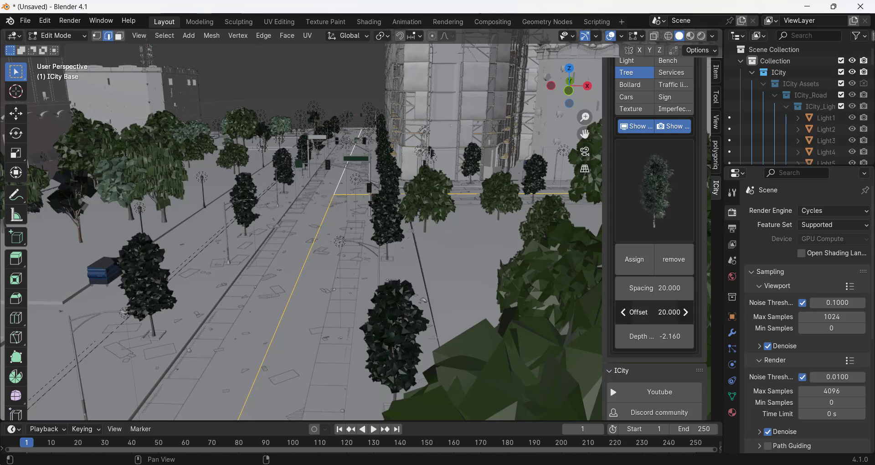
Adjust the offset of the street trees to 22.8 and examine their placement along the road.
{"action": "left_click_drag", "start_coordinate": [657, 312], "coordinate": [680, 312]}
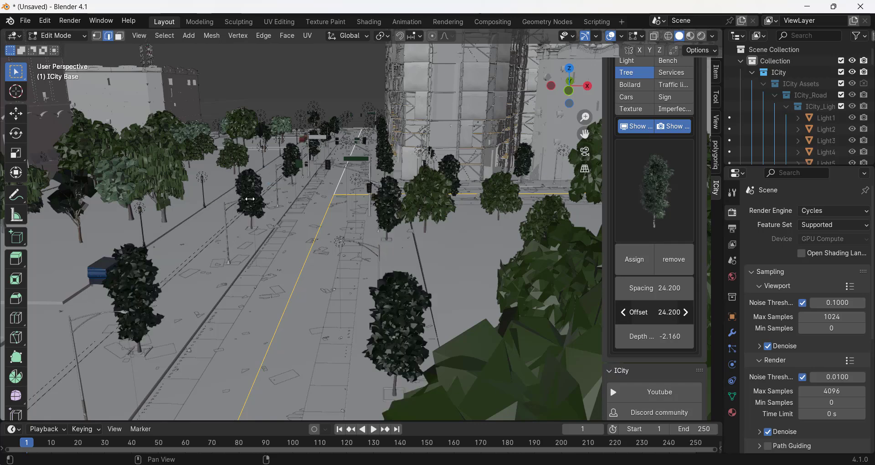
{"action": "left_click_drag", "start_coordinate": [276, 226], "coordinate": [255, 233]}
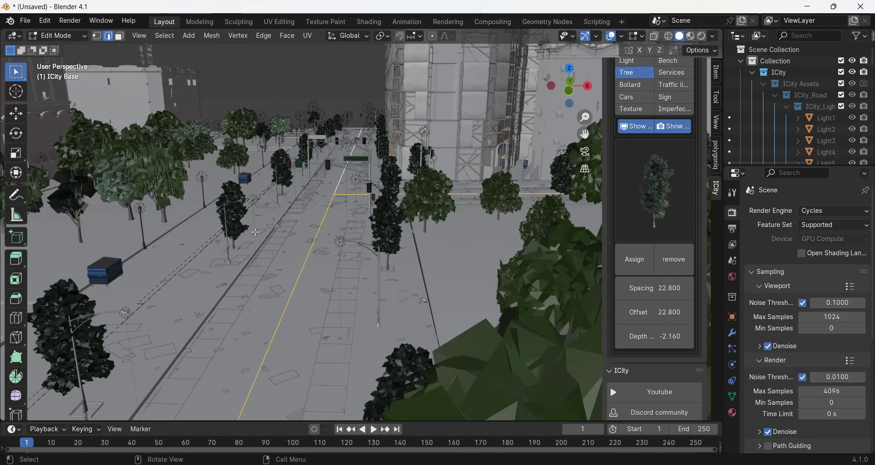
{"action": "scroll", "coordinate": [258, 255], "scroll_direction": "up", "scroll_amount": 8}
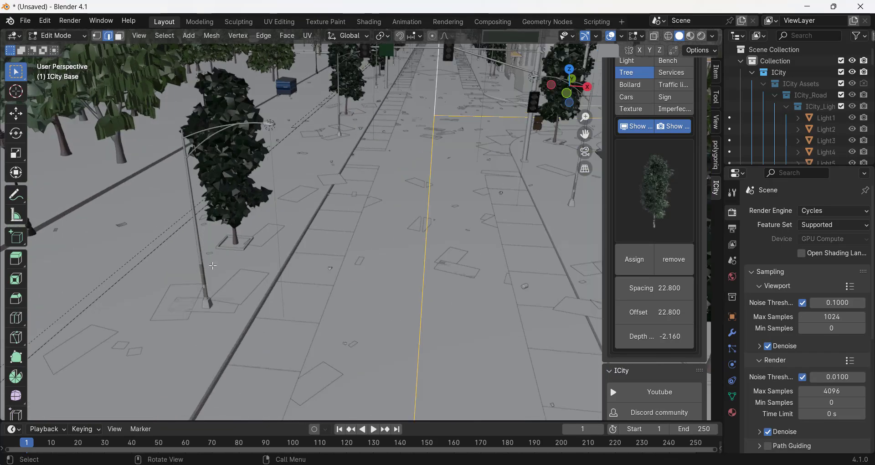
{"action": "scroll", "coordinate": [222, 256], "scroll_direction": "down", "scroll_amount": 5}
{"action": "middle_click_drag", "start_coordinate": [456, 285], "coordinate": [465, 265]}
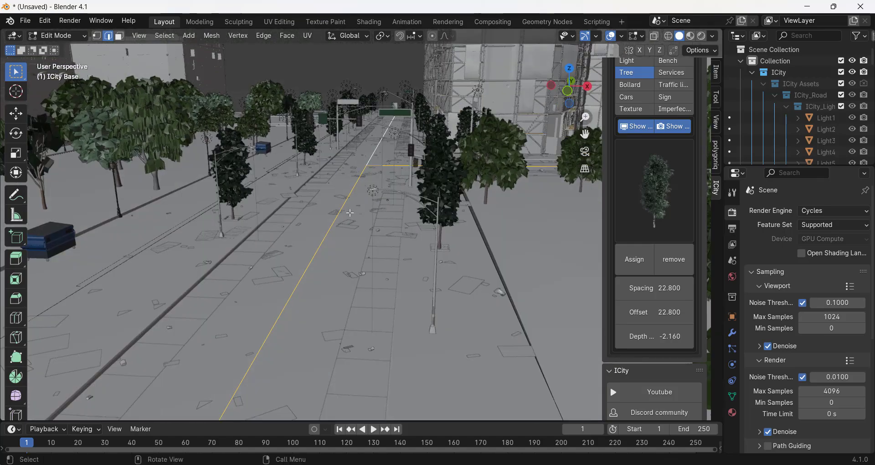
{"action": "scroll", "coordinate": [368, 203], "scroll_direction": "down", "scroll_amount": 5}
{"action": "mouse_move", "coordinate": [362, 157]}
{"action": "middle_mouse_down"}
{"action": "mouse_move", "coordinate": [358, 181]}
{"action": "mouse_move", "coordinate": [355, 156]}
{"action": "middle_mouse_up"}
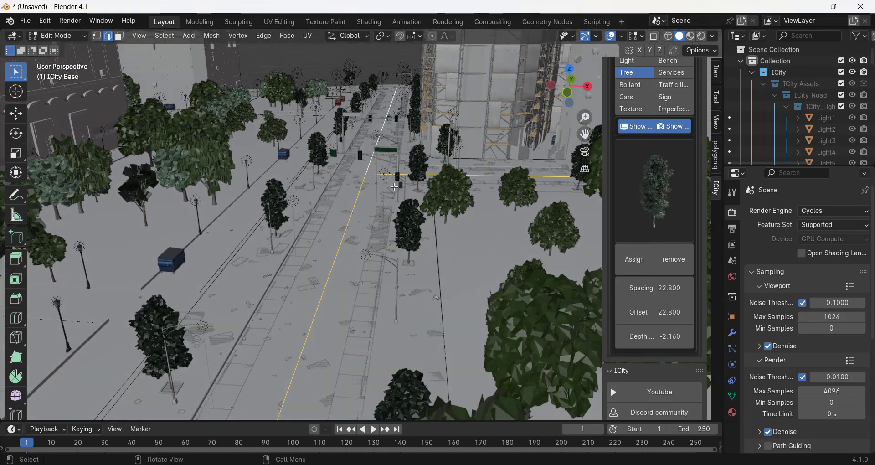
Remove the tree asset from the selected road edges and view the cleared sidewalks.
{"action": "left_click", "coordinate": [674, 260]}
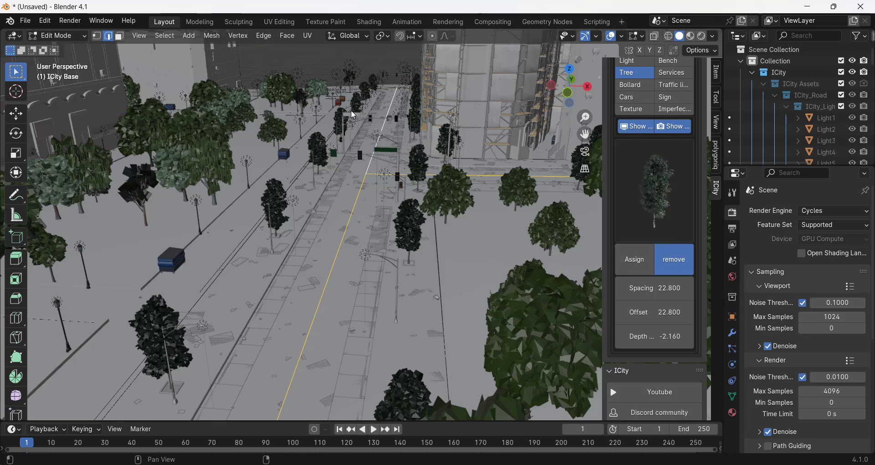
{"action": "middle_click_drag", "start_coordinate": [298, 201], "coordinate": [331, 203]}
{"action": "scroll", "coordinate": [362, 175], "scroll_direction": "up", "scroll_amount": 2}
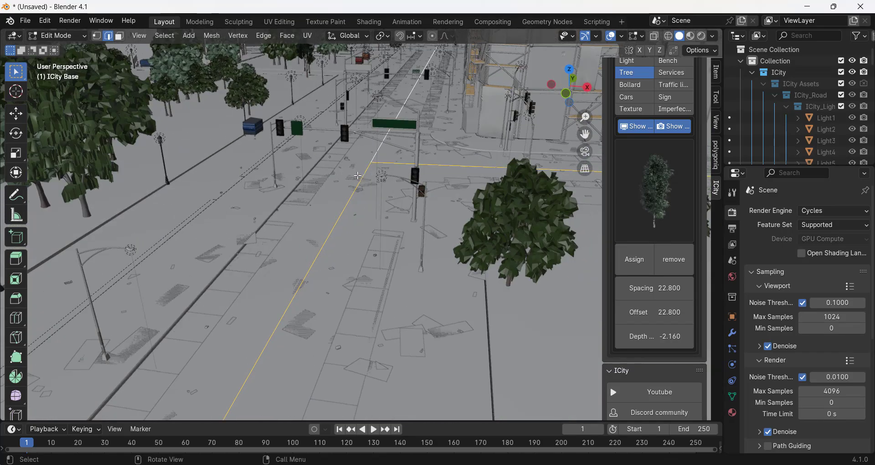
Assign the Bench1 bench asset to the selected road edges and view a bench on the sidewalk up close.
{"action": "scroll", "coordinate": [362, 175], "scroll_direction": "up", "scroll_amount": 2}
{"action": "scroll", "coordinate": [659, 179], "scroll_direction": "up", "scroll_amount": 3}
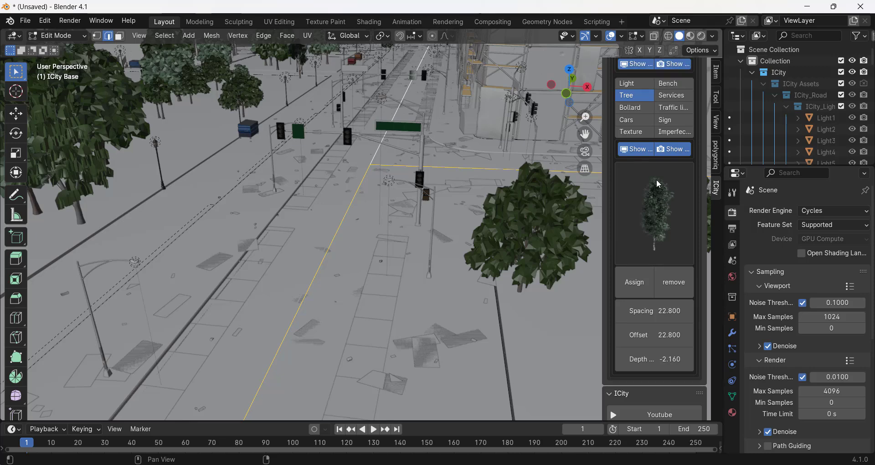
{"action": "left_click", "coordinate": [666, 133]}
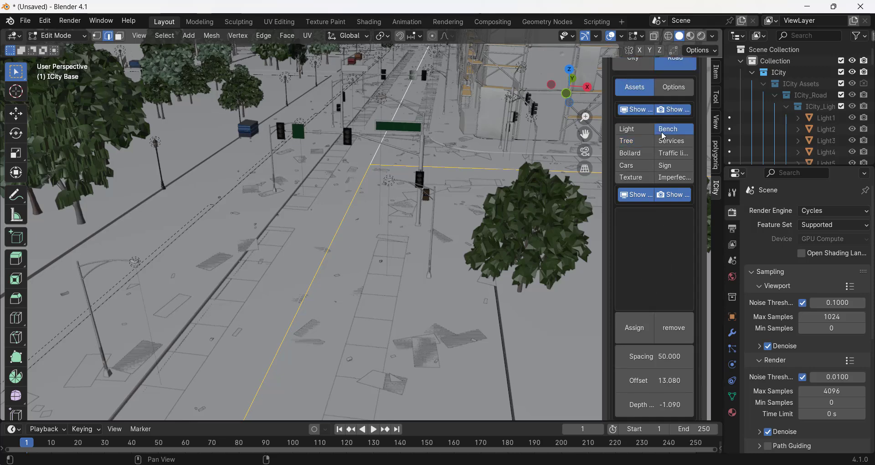
{"action": "left_click", "coordinate": [647, 253]}
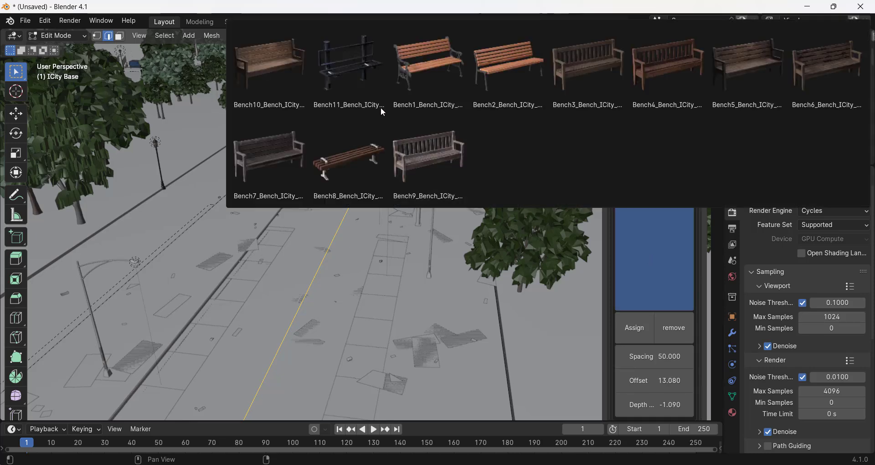
{"action": "left_click", "coordinate": [419, 66]}
{"action": "scroll", "coordinate": [658, 247], "scroll_direction": "down", "scroll_amount": 2}
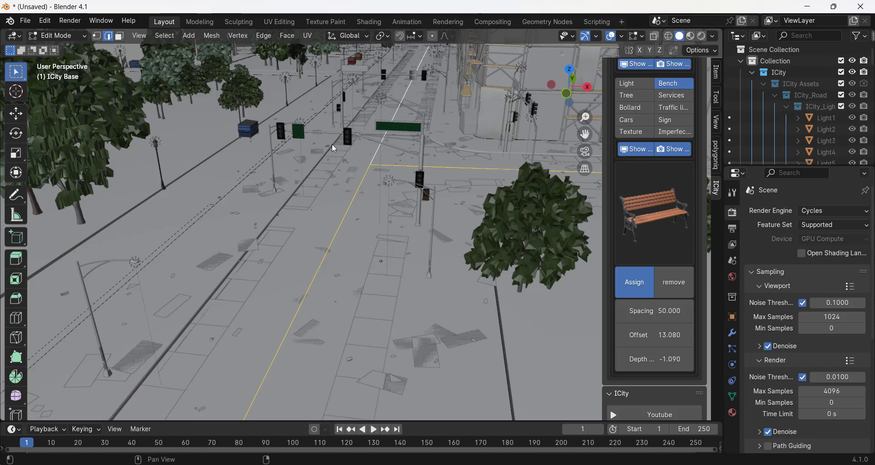
{"action": "left_click", "coordinate": [302, 192]}
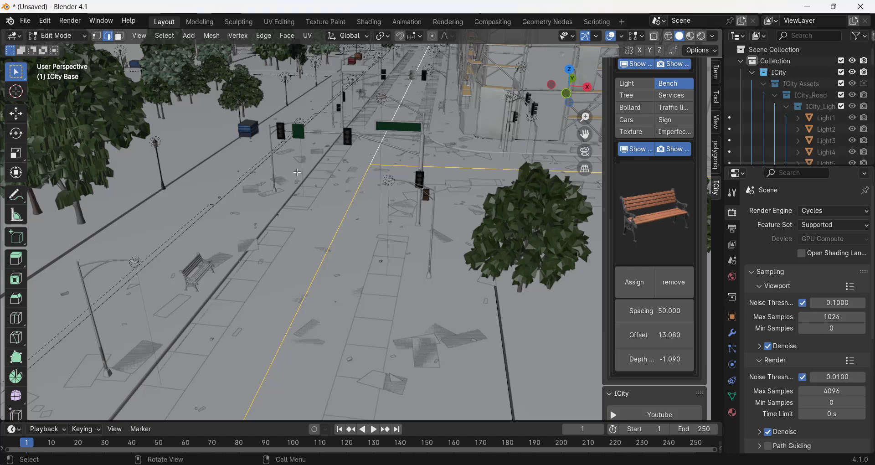
{"action": "scroll", "coordinate": [196, 256], "scroll_direction": "up", "scroll_amount": 6}
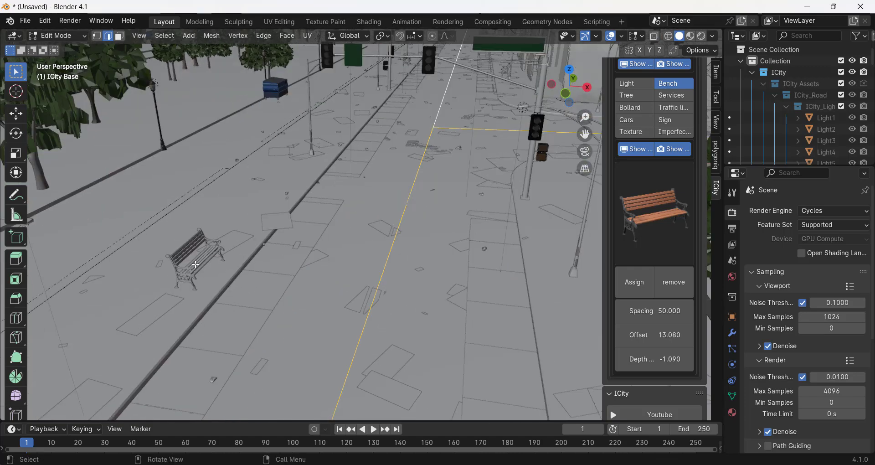
Examine the benches along the sidewalks of the selected road, from close up and from above.
{"action": "scroll", "coordinate": [257, 253], "scroll_direction": "down", "scroll_amount": 6}
{"action": "scroll", "coordinate": [385, 112], "scroll_direction": "up", "scroll_amount": 5}
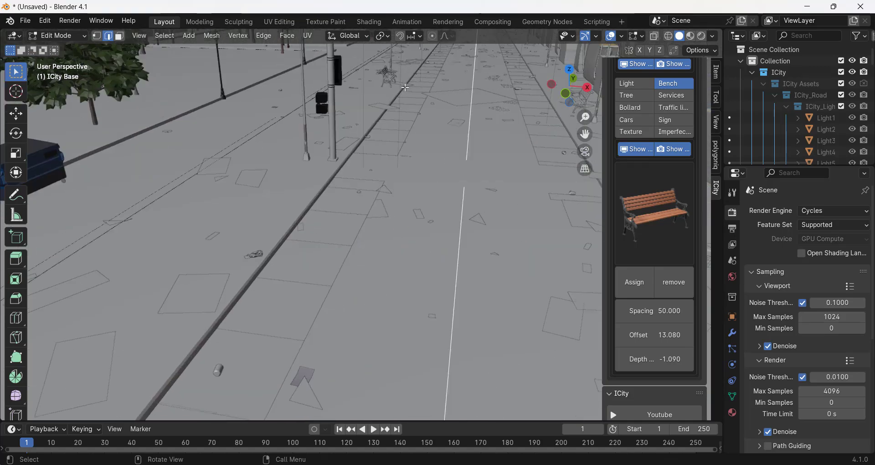
{"action": "scroll", "coordinate": [386, 112], "scroll_direction": "down", "scroll_amount": 5}
{"action": "middle_click_drag", "start_coordinate": [386, 113], "coordinate": [381, 158]}
{"action": "scroll", "coordinate": [382, 158], "scroll_direction": "down", "scroll_amount": 4}
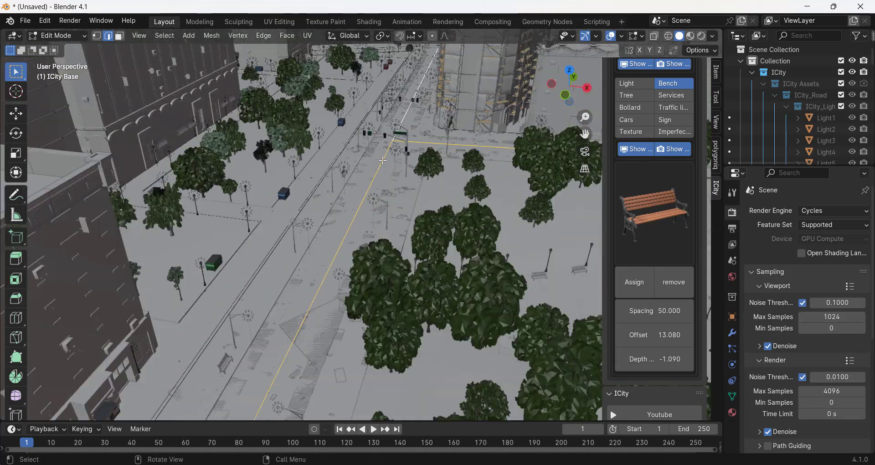
{"action": "scroll", "coordinate": [382, 158], "scroll_direction": "up", "scroll_amount": 2}
{"action": "scroll", "coordinate": [381, 158], "scroll_direction": "up", "scroll_amount": 2}
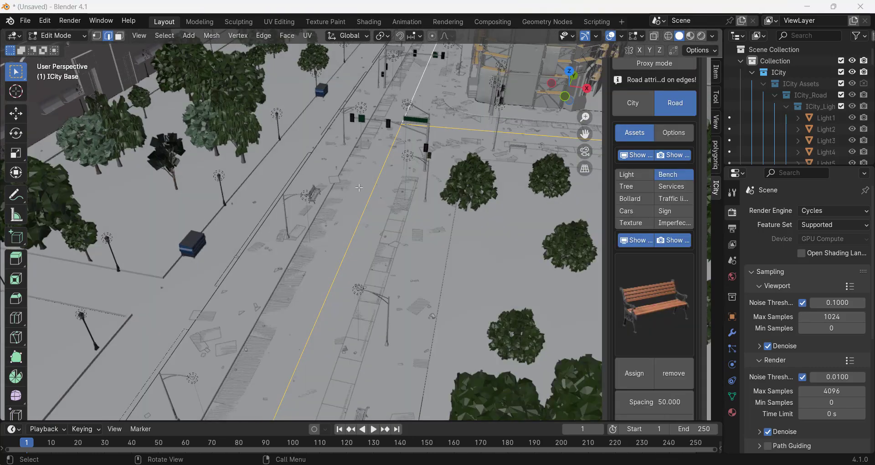
{"action": "scroll", "coordinate": [373, 193], "scroll_direction": "up", "scroll_amount": 3}
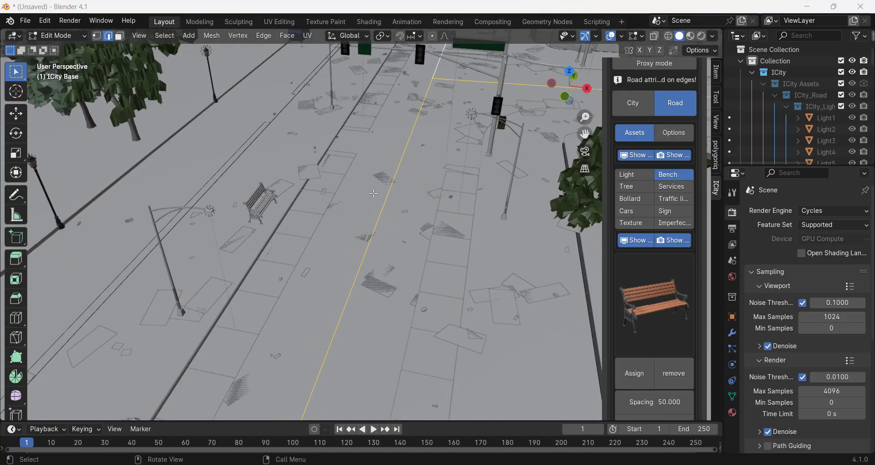
In the road segment options, set the sidewalk width offset of the selected road edges to 0.25.
{"action": "left_click", "coordinate": [675, 136]}
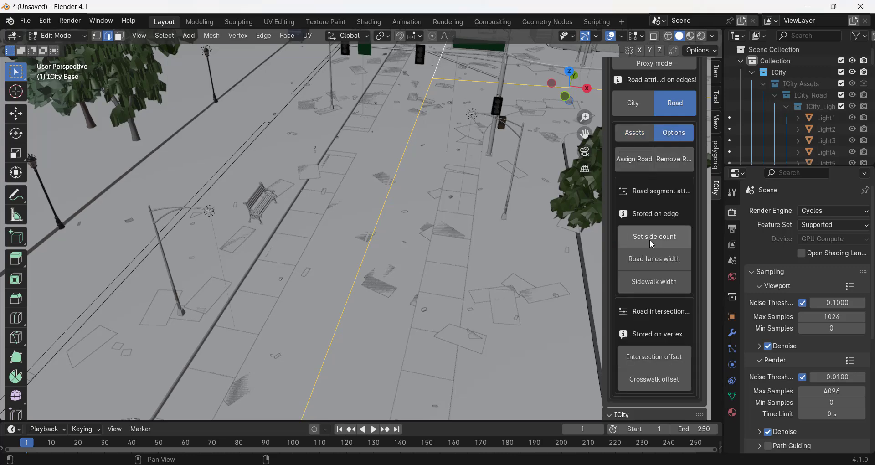
{"action": "scroll", "coordinate": [405, 216], "scroll_direction": "up", "scroll_amount": 3}
{"action": "middle_click_drag", "start_coordinate": [393, 246], "coordinate": [377, 260]}
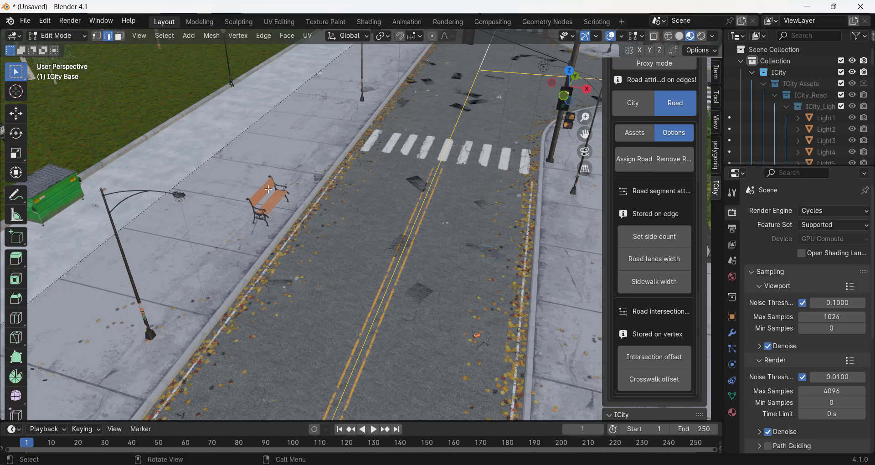
{"action": "left_click", "coordinate": [669, 283]}
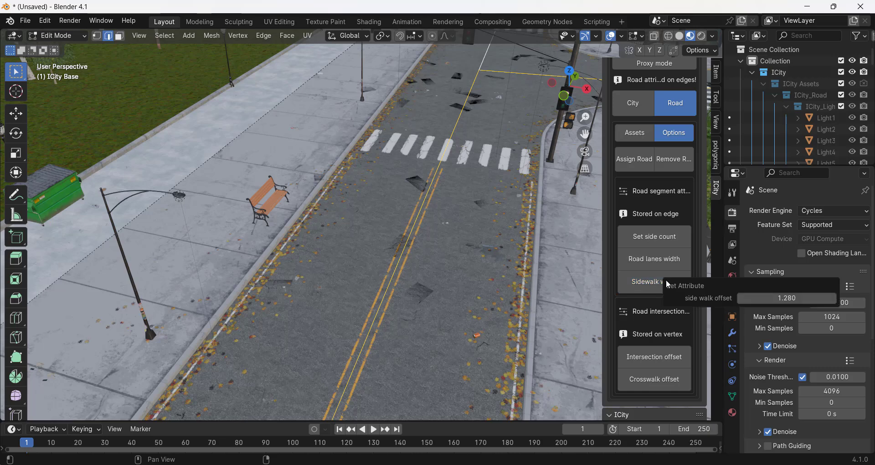
{"action": "left_click", "coordinate": [778, 296]}
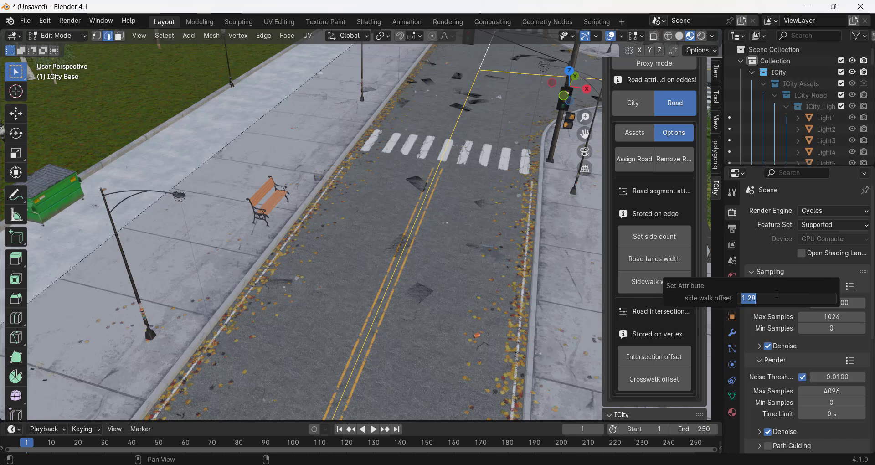
{"action": "type", "text": ".25"}
{"action": "key", "text": "Return"}
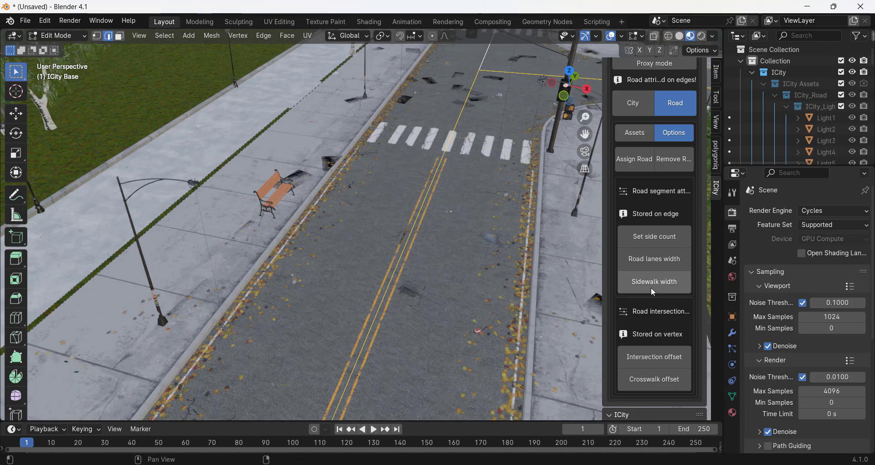
Set the road lanes width of the selected road edges to 0.5.
{"action": "left_click", "coordinate": [663, 265]}
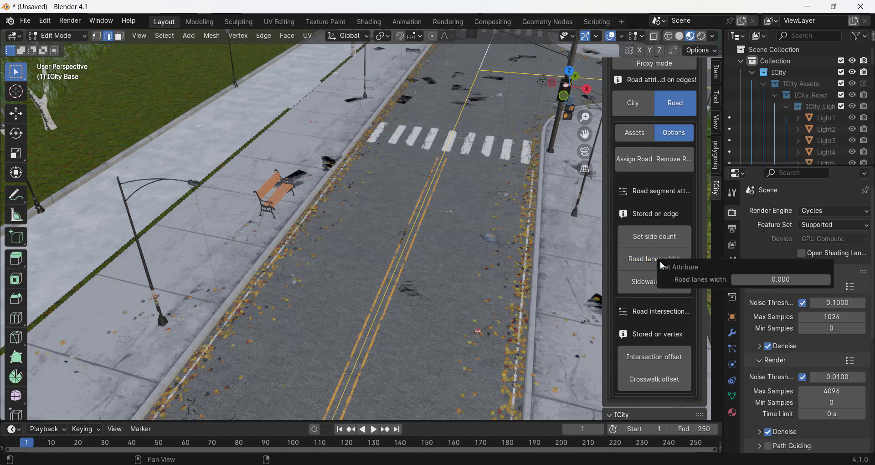
{"action": "left_click", "coordinate": [793, 281]}
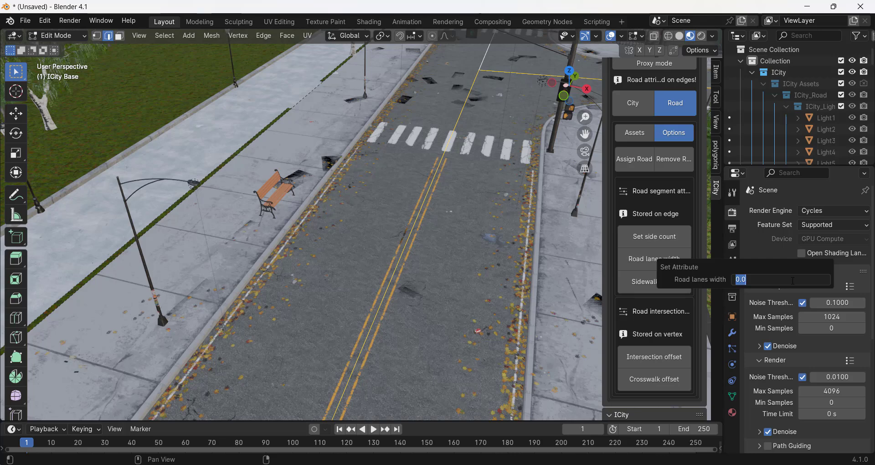
{"action": "key", "text": "BackSpace"}
{"action": "type", "text": ".5"}
{"action": "key", "text": "Return"}
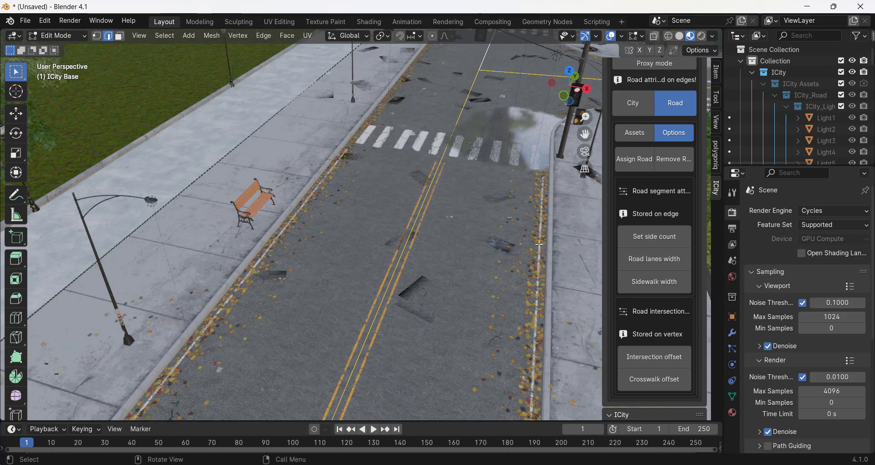
Raise the side count of the selected road edges to street type 2 and examine the widened road.
{"action": "left_click", "coordinate": [659, 238]}
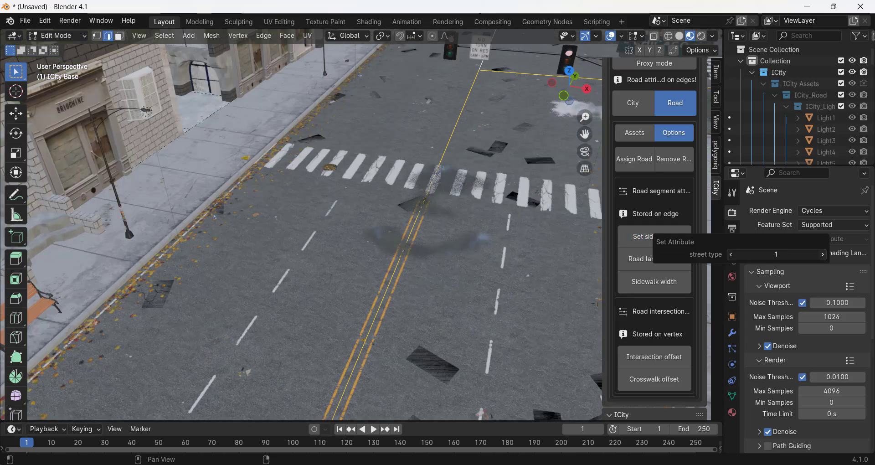
{"action": "left_click", "coordinate": [823, 255]}
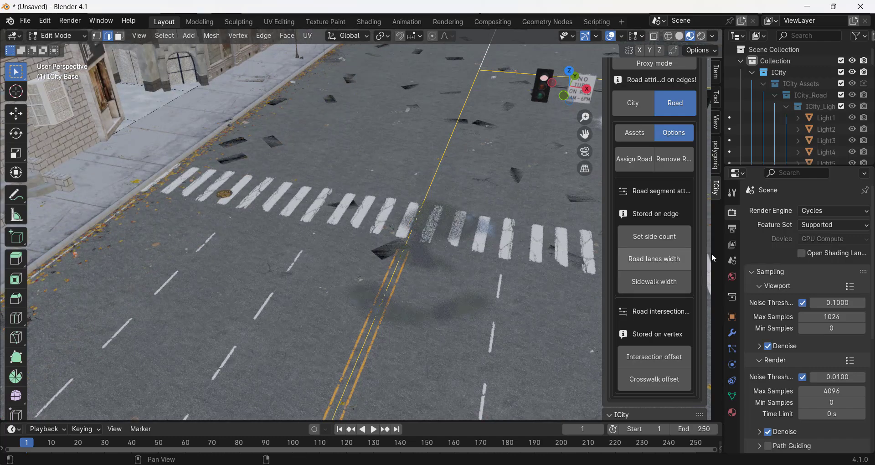
{"action": "scroll", "coordinate": [366, 235], "scroll_direction": "down", "scroll_amount": 6}
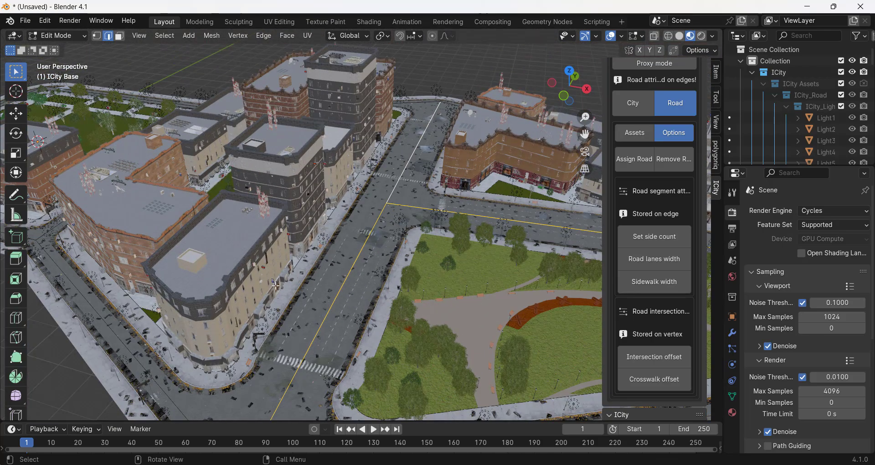
{"action": "scroll", "coordinate": [276, 286], "scroll_direction": "up", "scroll_amount": 6}
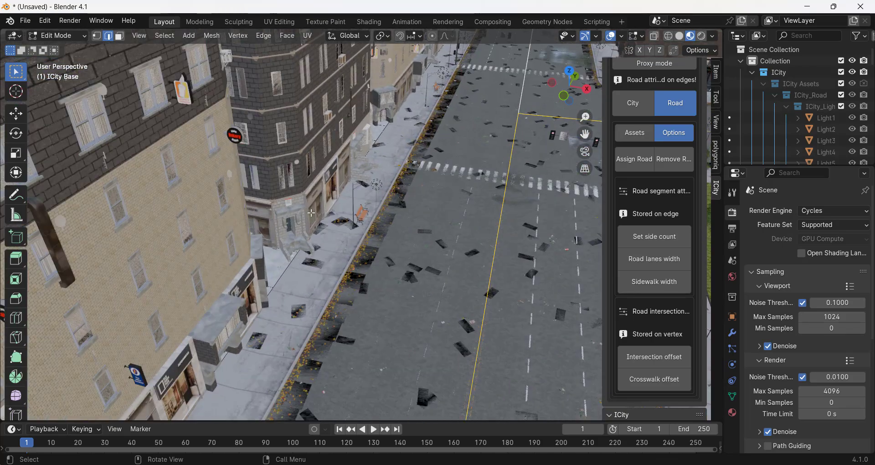
{"action": "scroll", "coordinate": [312, 213], "scroll_direction": "down", "scroll_amount": 3}
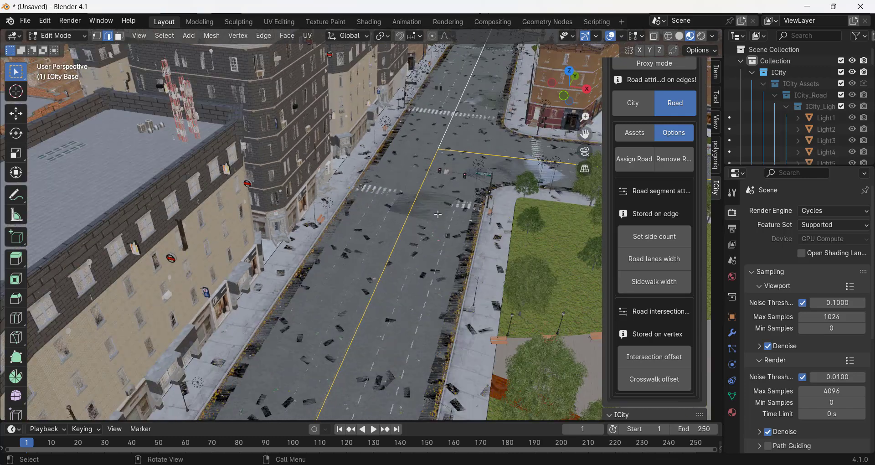
Reduce the side count of the selected road edges to street type 1 and view the road's lanes.
{"action": "left_click", "coordinate": [641, 241]}
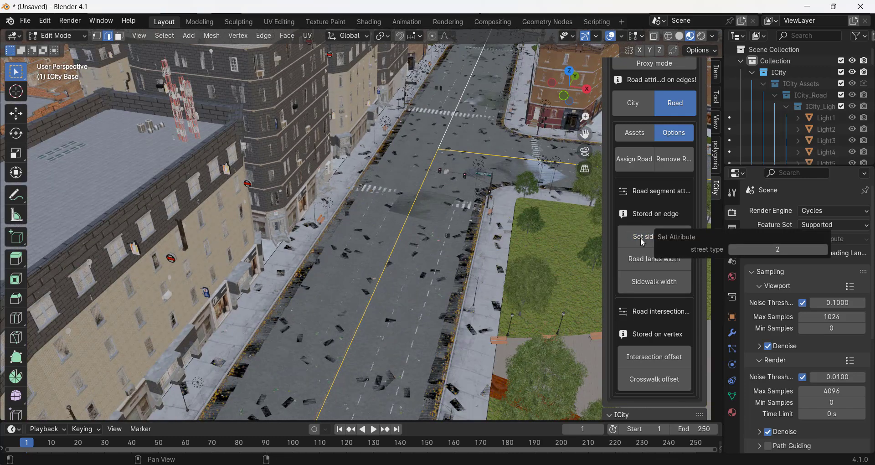
{"action": "left_click", "coordinate": [733, 250]}
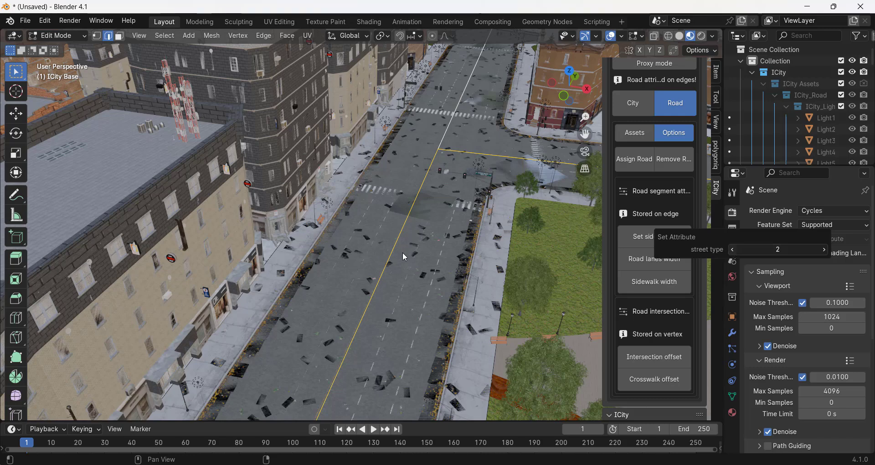
{"action": "scroll", "coordinate": [402, 273], "scroll_direction": "up", "scroll_amount": 3}
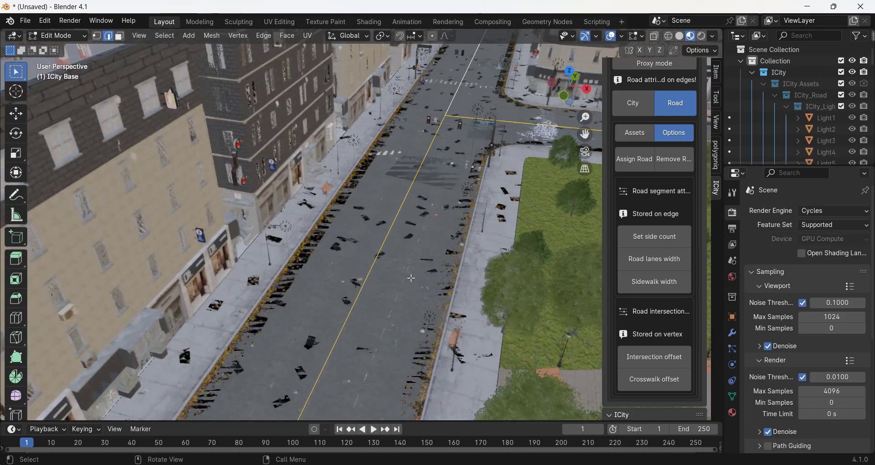
{"action": "scroll", "coordinate": [411, 278], "scroll_direction": "up", "scroll_amount": 1}
{"action": "mouse_move", "coordinate": [411, 278]}
{"action": "middle_mouse_down"}
{"action": "mouse_move", "coordinate": [401, 255]}
{"action": "mouse_move", "coordinate": [405, 272]}
{"action": "middle_mouse_up"}
{"action": "scroll", "coordinate": [365, 251], "scroll_direction": "up", "scroll_amount": 1}
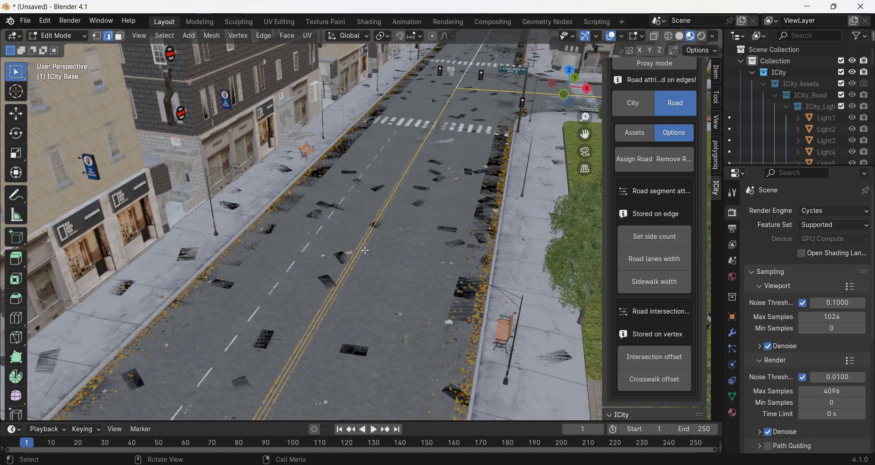
Among the road imperfection assets, set the trash imperfection scattering density to 0.
{"action": "left_click", "coordinate": [636, 134]}
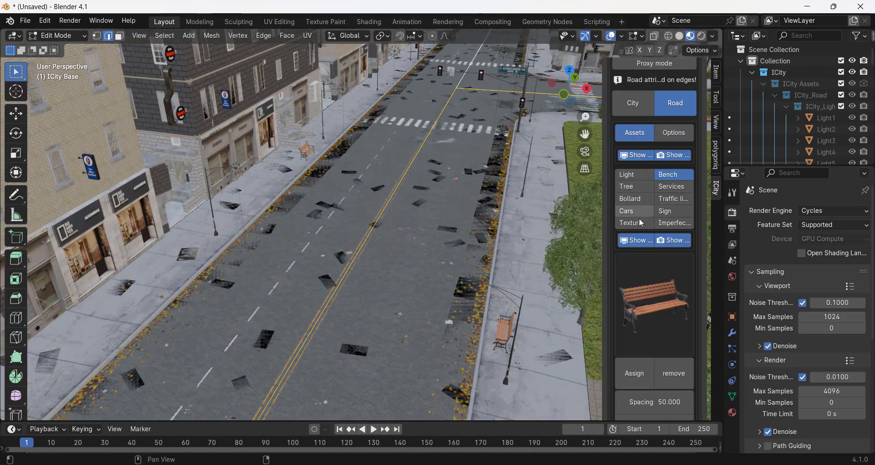
{"action": "left_click", "coordinate": [675, 223]}
{"action": "scroll", "coordinate": [652, 246], "scroll_direction": "down", "scroll_amount": 2}
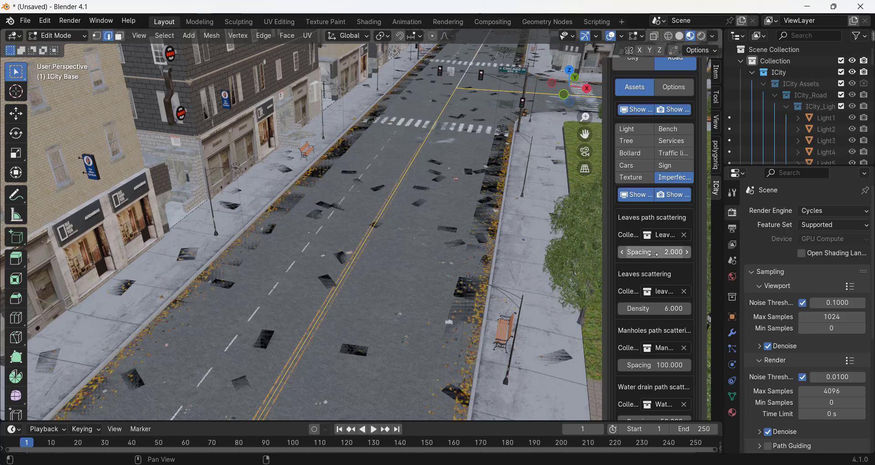
{"action": "scroll", "coordinate": [658, 275], "scroll_direction": "down", "scroll_amount": 1}
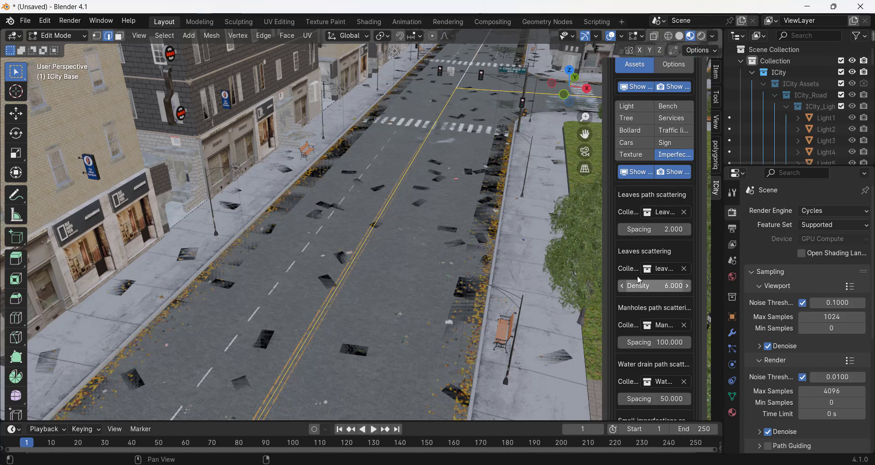
{"action": "scroll", "coordinate": [631, 286], "scroll_direction": "down", "scroll_amount": 5}
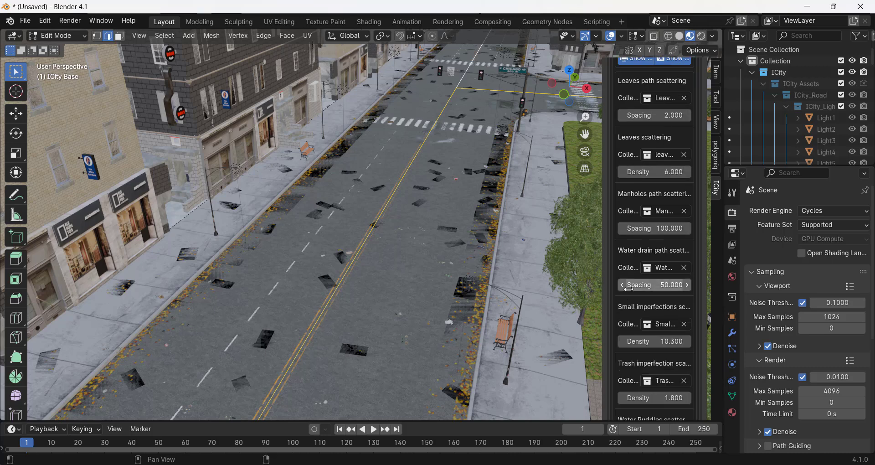
{"action": "scroll", "coordinate": [629, 286], "scroll_direction": "down", "scroll_amount": 2}
{"action": "scroll", "coordinate": [629, 287], "scroll_direction": "down", "scroll_amount": 2}
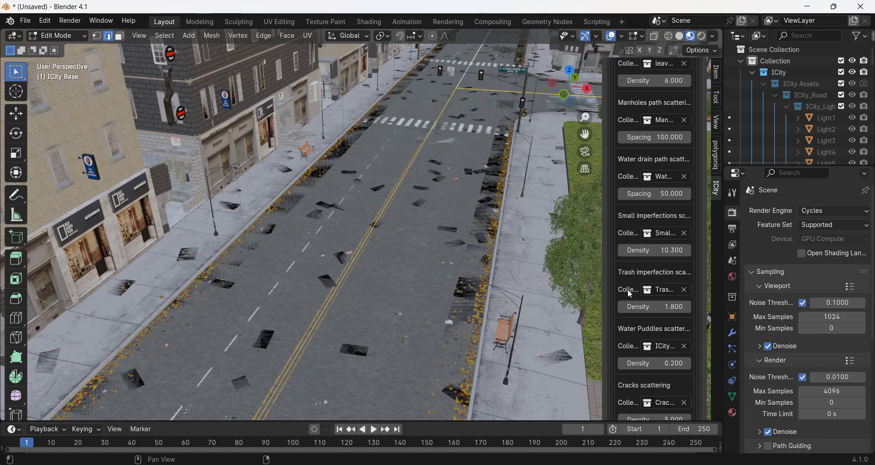
{"action": "scroll", "coordinate": [632, 297], "scroll_direction": "down", "scroll_amount": 2}
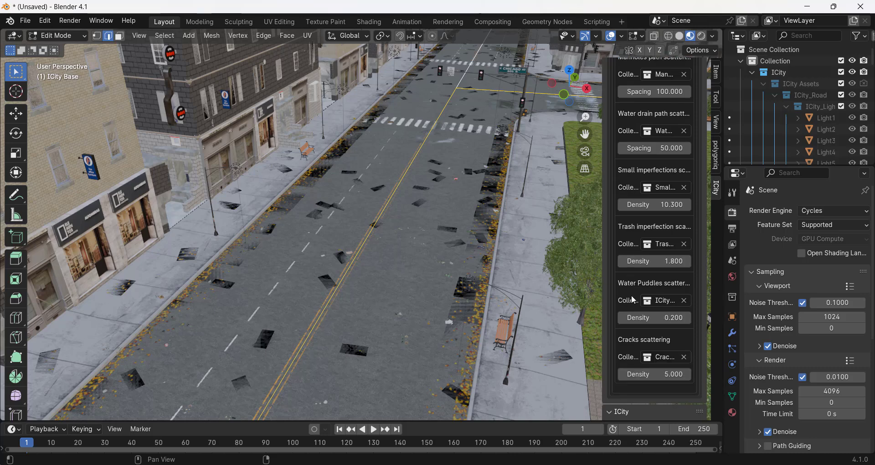
{"action": "left_click", "coordinate": [656, 260]}
{"action": "type", "text": "0"}
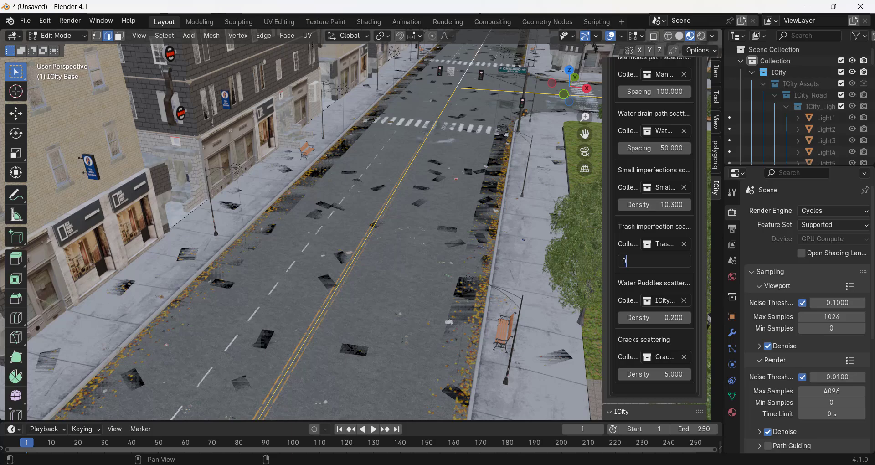
{"action": "key", "text": "Return"}
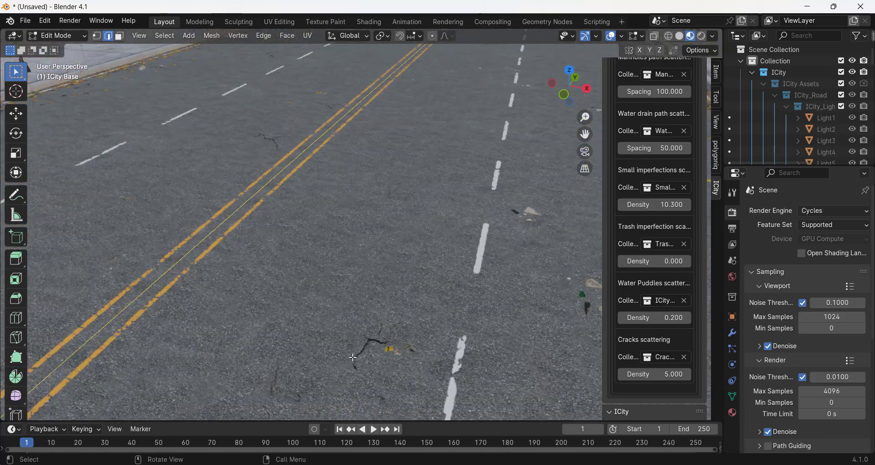
Inspect the cracks on the road surface, set the cracks scattering density to 2, and view the road again.
{"action": "scroll", "coordinate": [374, 349], "scroll_direction": "up", "scroll_amount": 5}
{"action": "scroll", "coordinate": [374, 348], "scroll_direction": "down", "scroll_amount": 10}
{"action": "scroll", "coordinate": [374, 349], "scroll_direction": "down", "scroll_amount": 8}
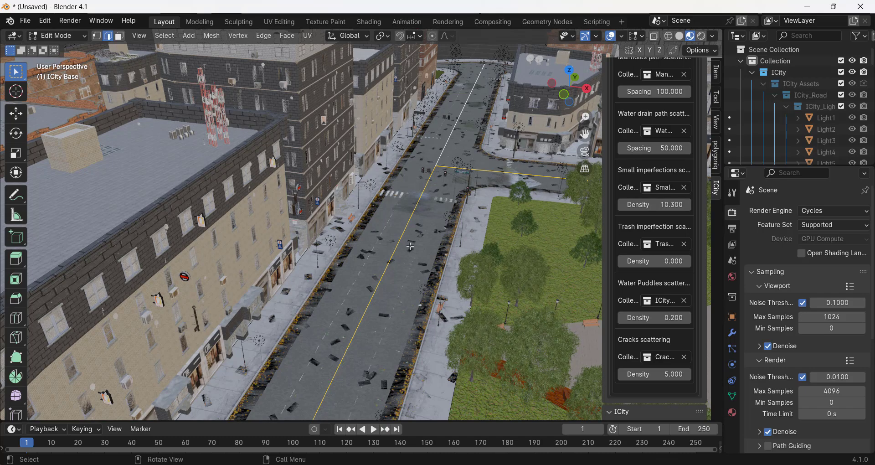
{"action": "scroll", "coordinate": [411, 249], "scroll_direction": "up", "scroll_amount": 10}
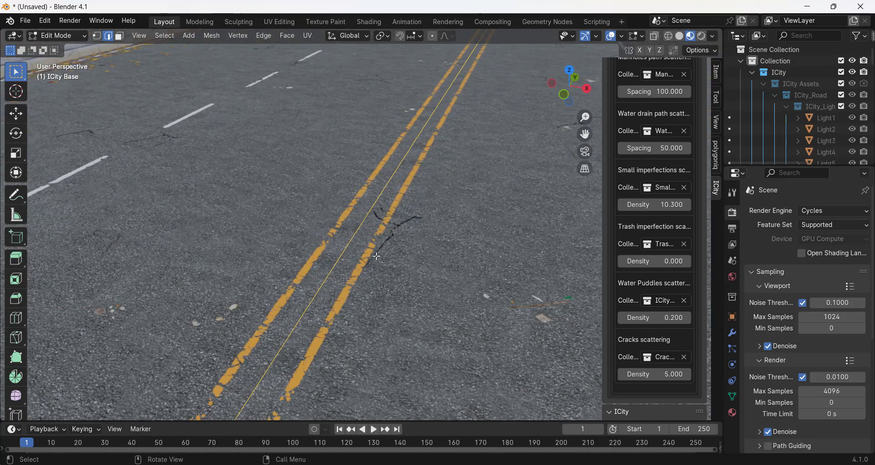
{"action": "scroll", "coordinate": [410, 234], "scroll_direction": "down", "scroll_amount": 10}
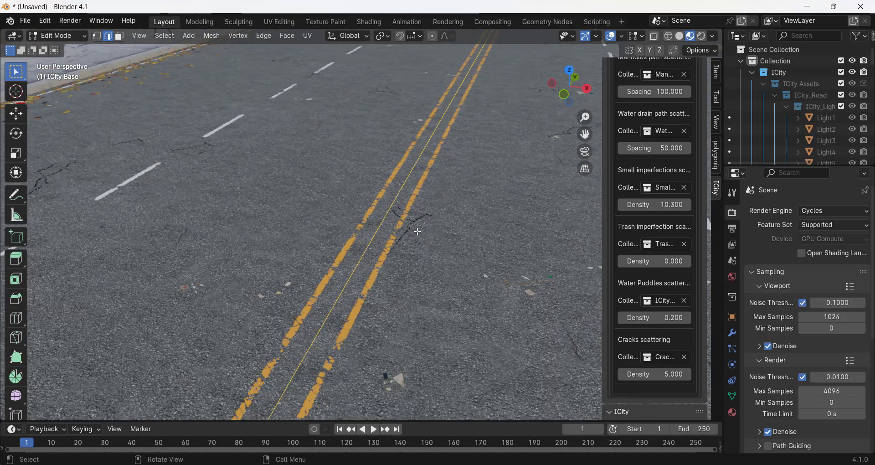
{"action": "left_click", "coordinate": [653, 374]}
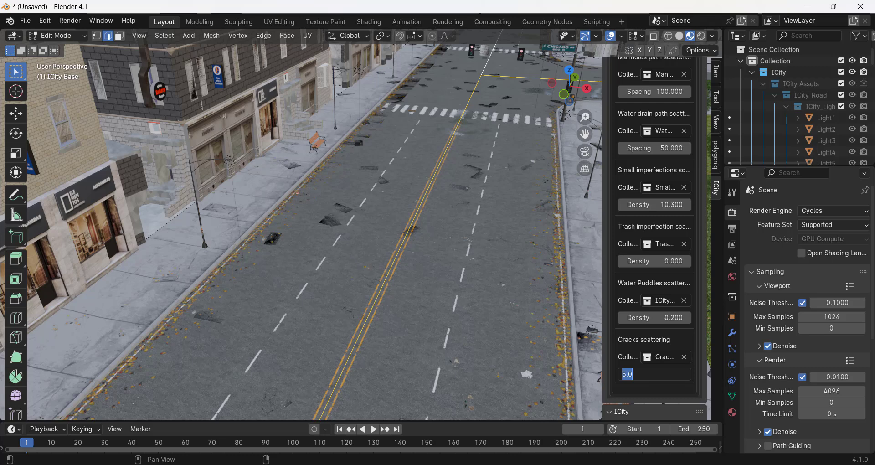
{"action": "type", "text": "2"}
{"action": "key", "text": "Return"}
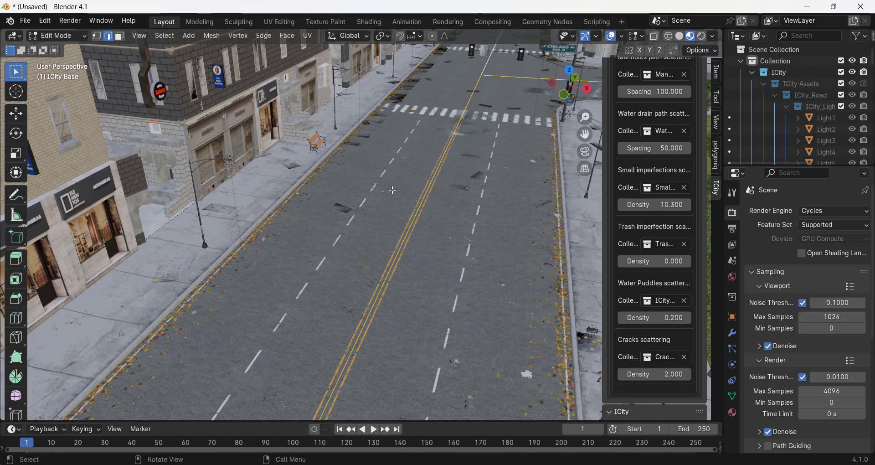
{"action": "scroll", "coordinate": [385, 198], "scroll_direction": "down", "scroll_amount": 4}
{"action": "scroll", "coordinate": [386, 198], "scroll_direction": "down", "scroll_amount": 3}
{"action": "scroll", "coordinate": [383, 219], "scroll_direction": "up", "scroll_amount": 8}
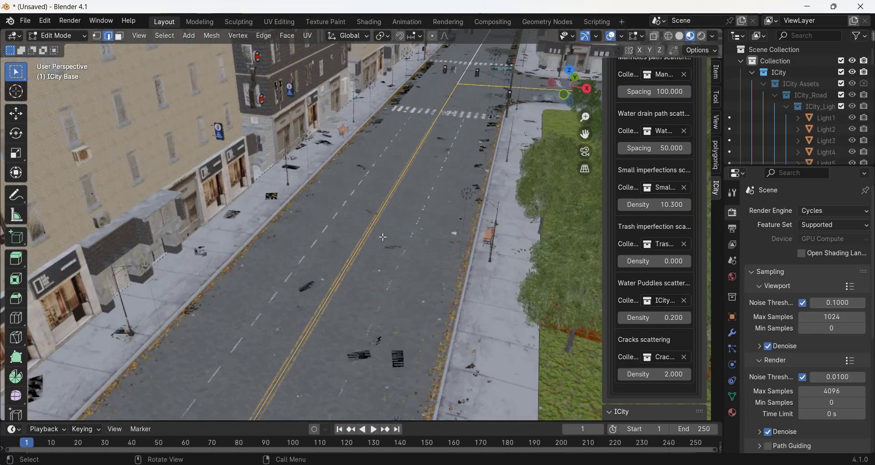
{"action": "scroll", "coordinate": [382, 237], "scroll_direction": "down", "scroll_amount": 2}
{"action": "scroll", "coordinate": [639, 193], "scroll_direction": "down", "scroll_amount": 4}
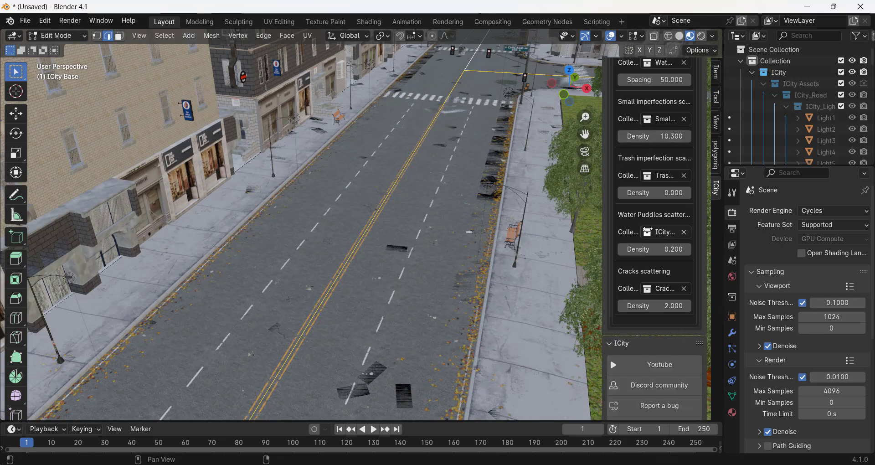
{"action": "scroll", "coordinate": [652, 263], "scroll_direction": "up", "scroll_amount": 15}
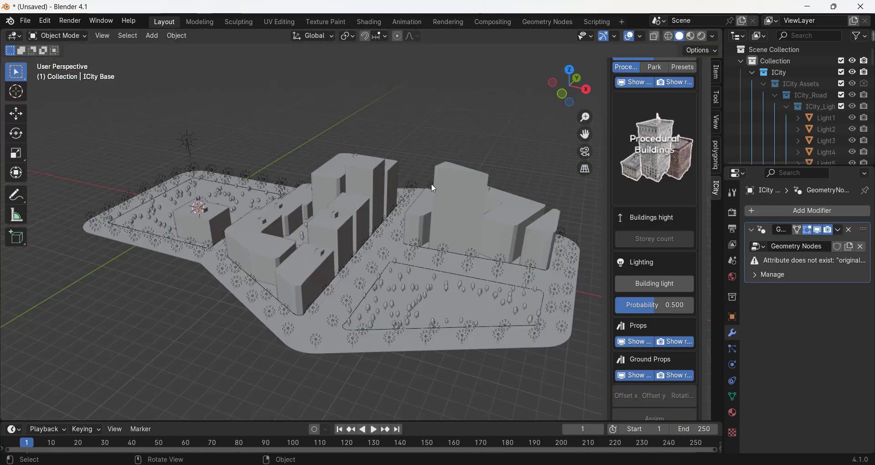
Enter city editing, adjust the storey count for the selected building block, and return to Object Mode.
{"action": "scroll", "coordinate": [370, 269], "scroll_direction": "up", "scroll_amount": 2}
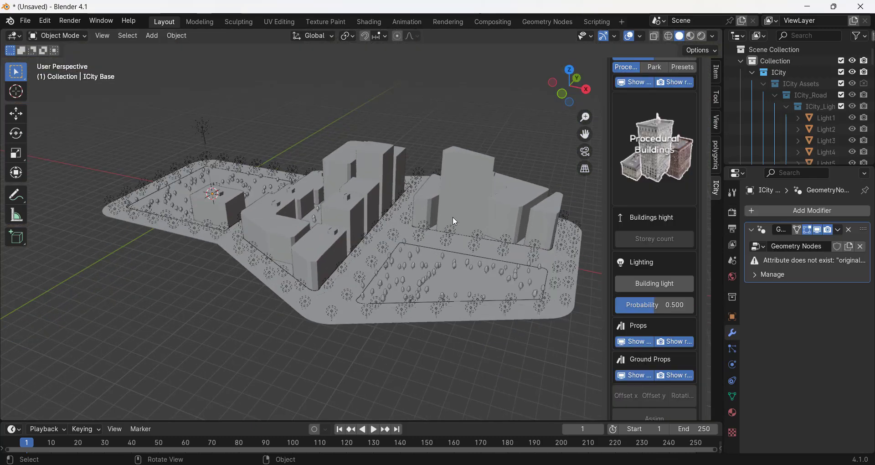
{"action": "scroll", "coordinate": [476, 225], "scroll_direction": "up", "scroll_amount": 2}
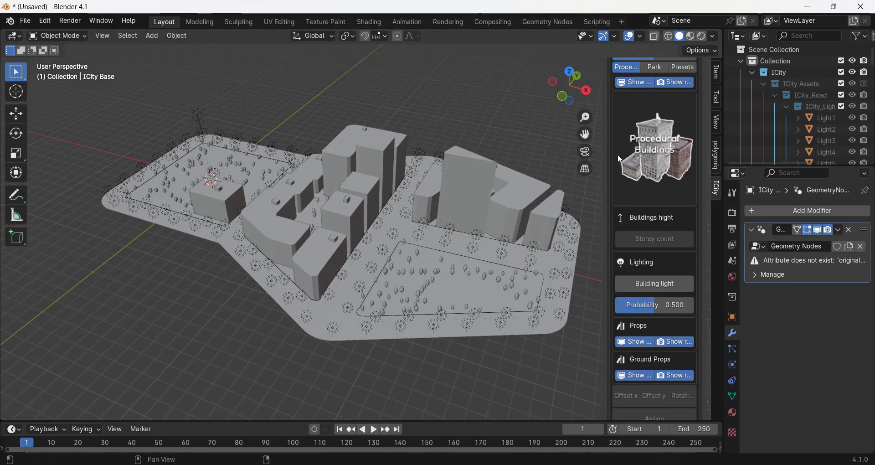
{"action": "scroll", "coordinate": [639, 155], "scroll_direction": "up", "scroll_amount": 6}
{"action": "left_click", "coordinate": [669, 112]}
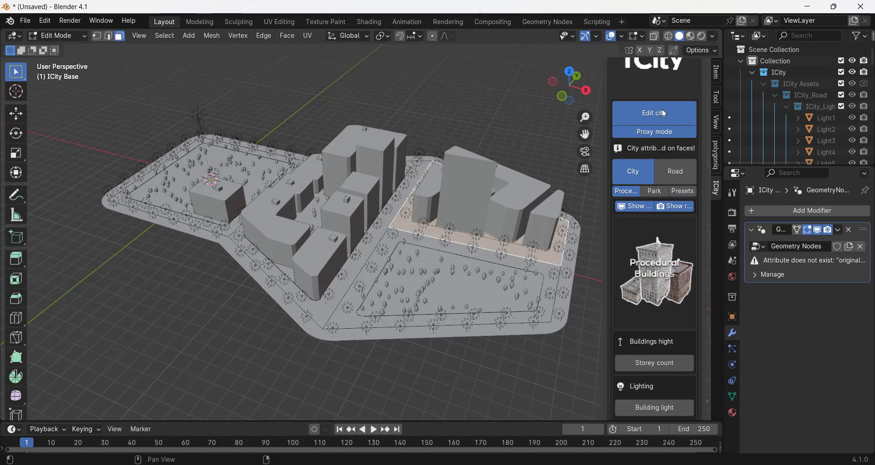
{"action": "left_click", "coordinate": [646, 364]}
{"action": "mouse_move", "coordinate": [754, 378]}
{"action": "left_mouse_down"}
{"action": "mouse_move", "coordinate": [774, 378]}
{"action": "mouse_move", "coordinate": [726, 377]}
{"action": "mouse_move", "coordinate": [738, 378]}
{"action": "left_mouse_up"}
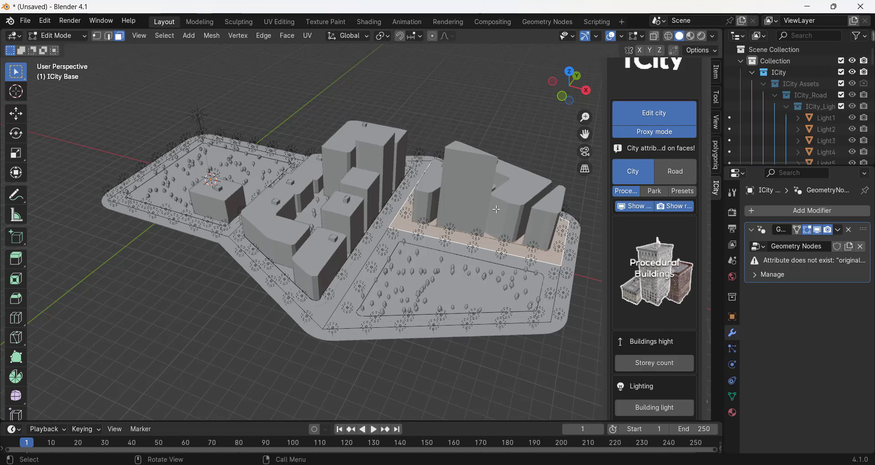
{"action": "middle_click_drag", "start_coordinate": [532, 204], "coordinate": [526, 181]}
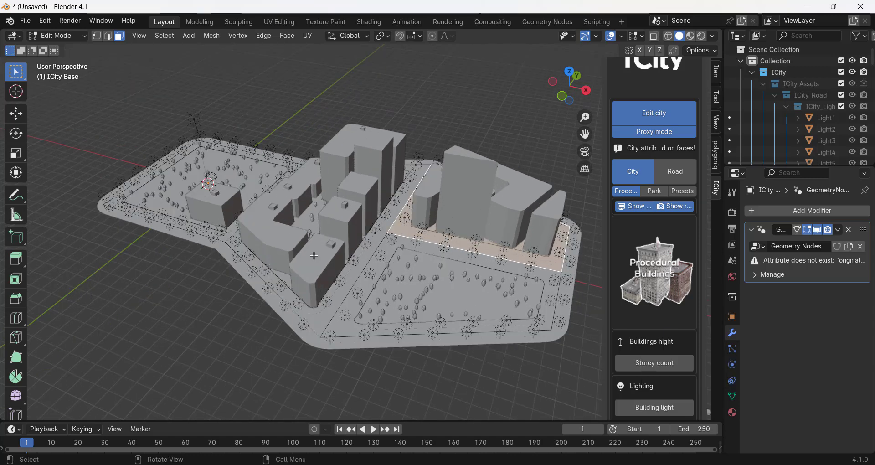
{"action": "key", "text": "Tab"}
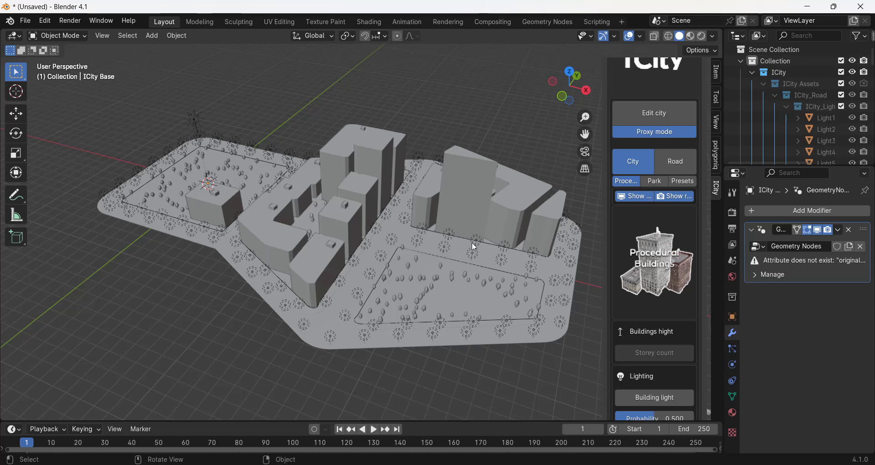
{"action": "middle_click_drag", "start_coordinate": [472, 242], "coordinate": [467, 210]}
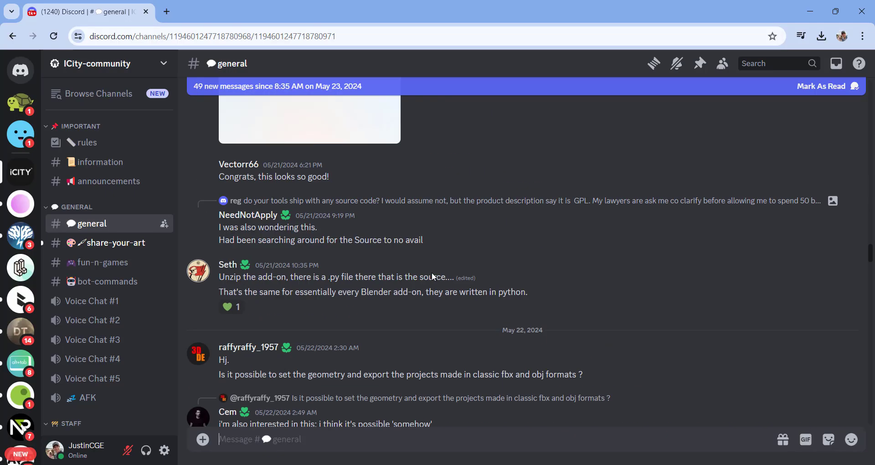
Switch to the ICity-community Discord server in the browser and look through the general channel for the answer about custom assets.
{"action": "scroll", "coordinate": [420, 277], "scroll_direction": "down", "scroll_amount": 3}
{"action": "scroll", "coordinate": [421, 277], "scroll_direction": "down", "scroll_amount": 2}
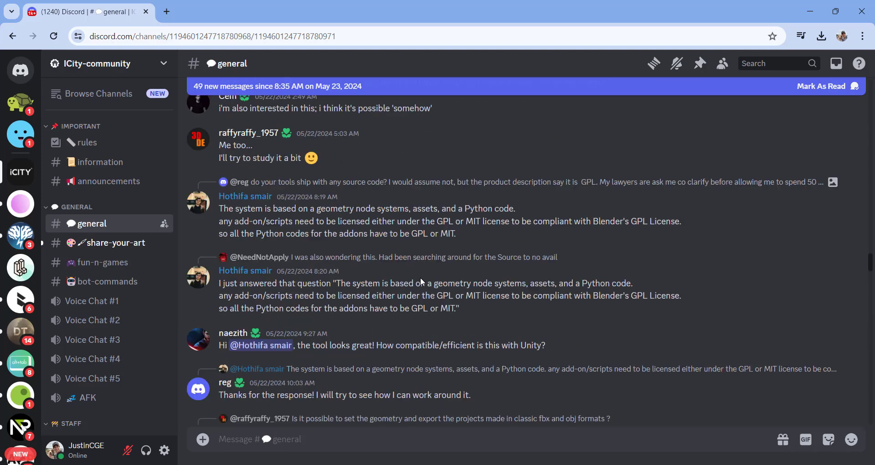
{"action": "scroll", "coordinate": [422, 277], "scroll_direction": "down", "scroll_amount": 5}
{"action": "scroll", "coordinate": [645, 252], "scroll_direction": "down", "scroll_amount": 5}
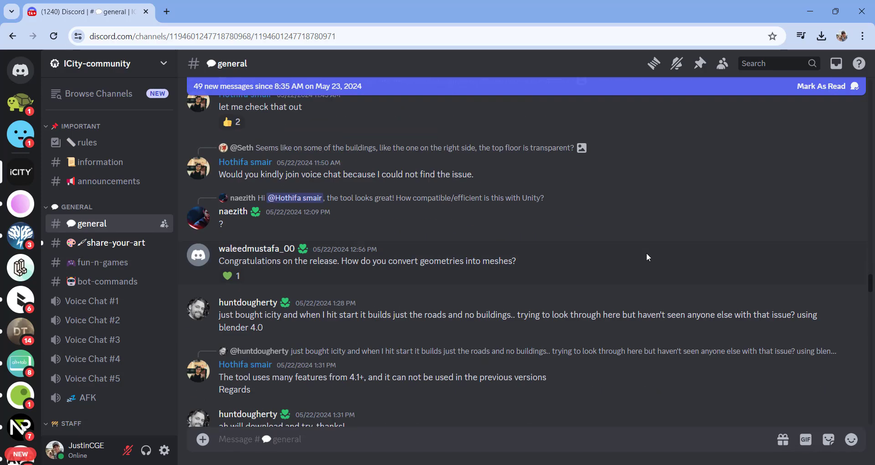
{"action": "scroll", "coordinate": [549, 261], "scroll_direction": "down", "scroll_amount": 5}
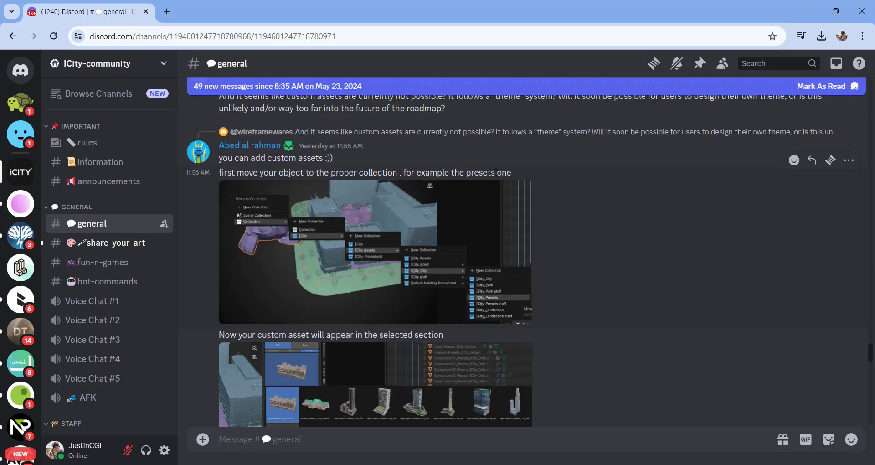
Read the instructions and example images for adding custom assets to the ICity preset collections.
{"action": "scroll", "coordinate": [631, 251], "scroll_direction": "down", "scroll_amount": 2}
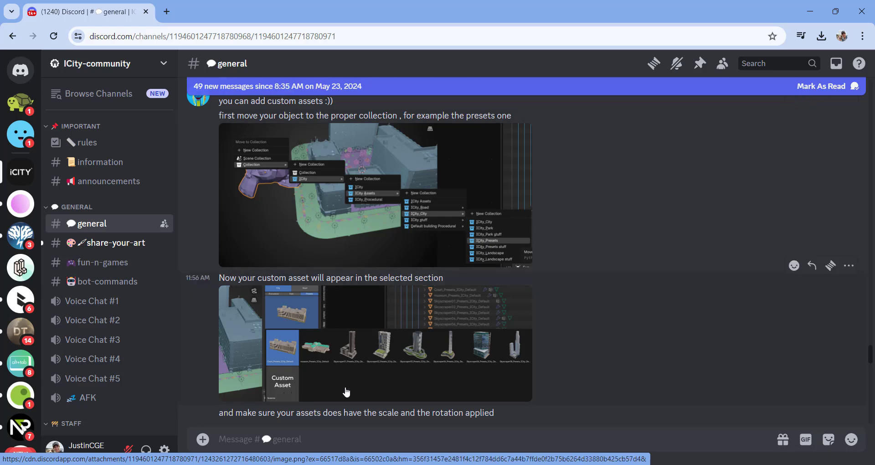
{"action": "scroll", "coordinate": [323, 391], "scroll_direction": "down", "scroll_amount": 2}
{"action": "scroll", "coordinate": [330, 372], "scroll_direction": "up", "scroll_amount": 2}
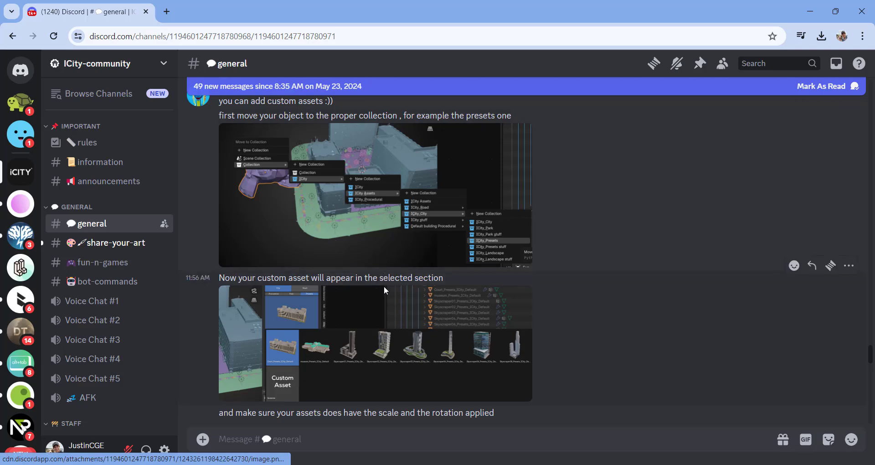
{"action": "scroll", "coordinate": [384, 286], "scroll_direction": "down", "scroll_amount": 3}
{"action": "scroll", "coordinate": [380, 276], "scroll_direction": "up", "scroll_amount": 2}
{"action": "scroll", "coordinate": [377, 256], "scroll_direction": "up", "scroll_amount": 3}
{"action": "scroll", "coordinate": [376, 269], "scroll_direction": "down", "scroll_amount": 1}
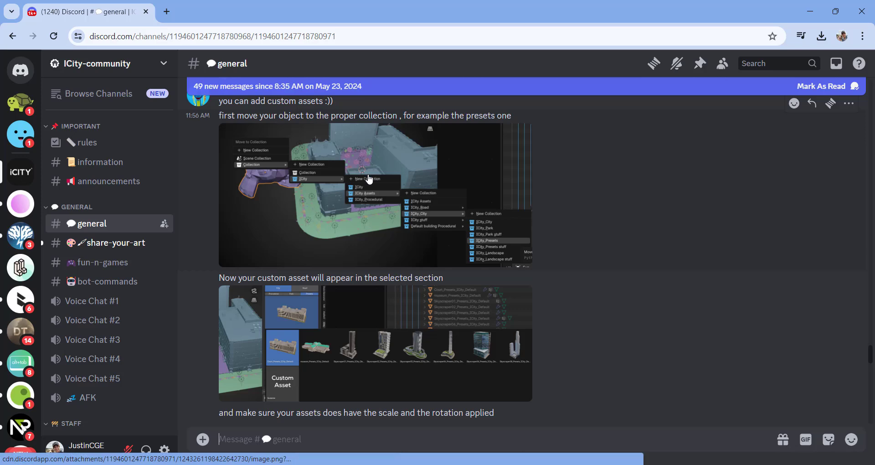
{"action": "scroll", "coordinate": [400, 179], "scroll_direction": "down", "scroll_amount": 1}
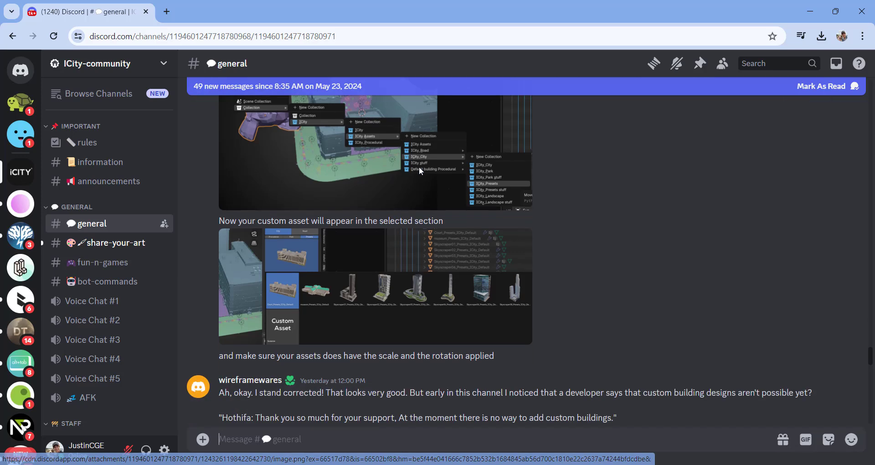
Read the discussion about exporting ICity projects and highlight the reply on making export easier without losing textures.
{"action": "scroll", "coordinate": [431, 179], "scroll_direction": "down", "scroll_amount": 8}
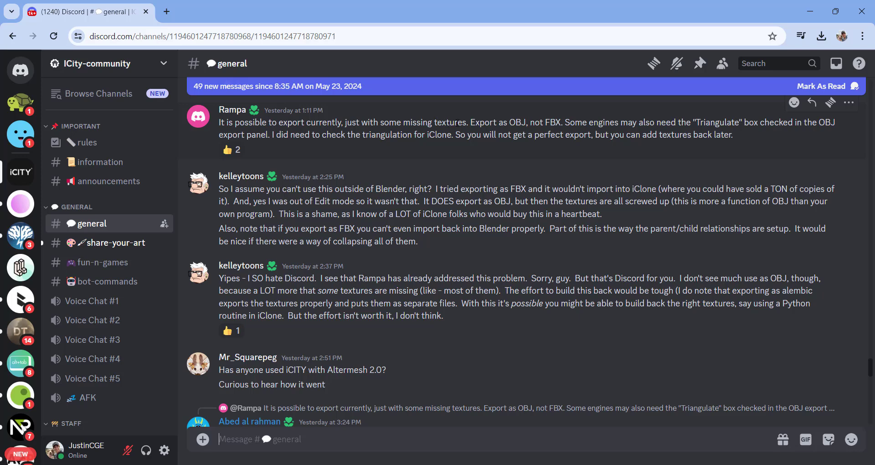
{"action": "scroll", "coordinate": [237, 209], "scroll_direction": "down", "scroll_amount": 4}
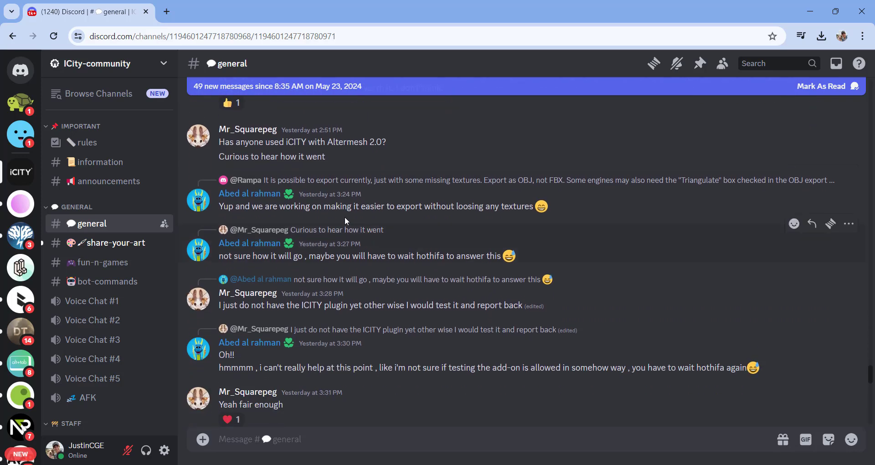
{"action": "left_click_drag", "start_coordinate": [221, 206], "coordinate": [534, 206]}
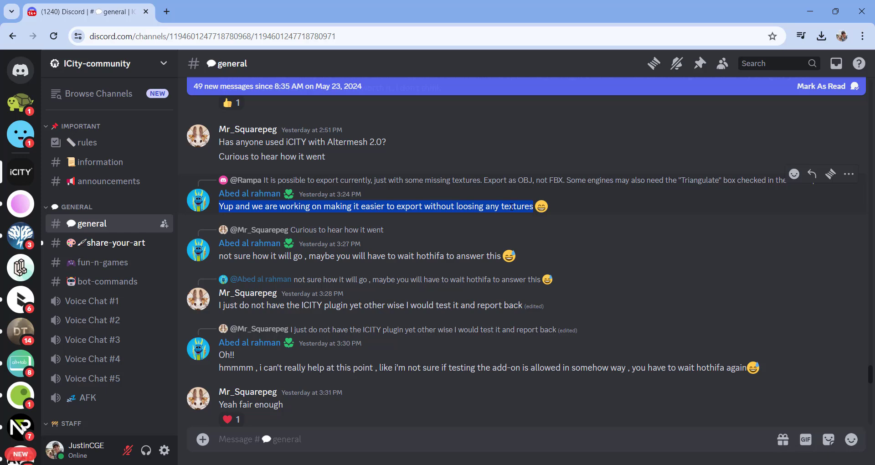
{"action": "left_click", "coordinate": [454, 215]}
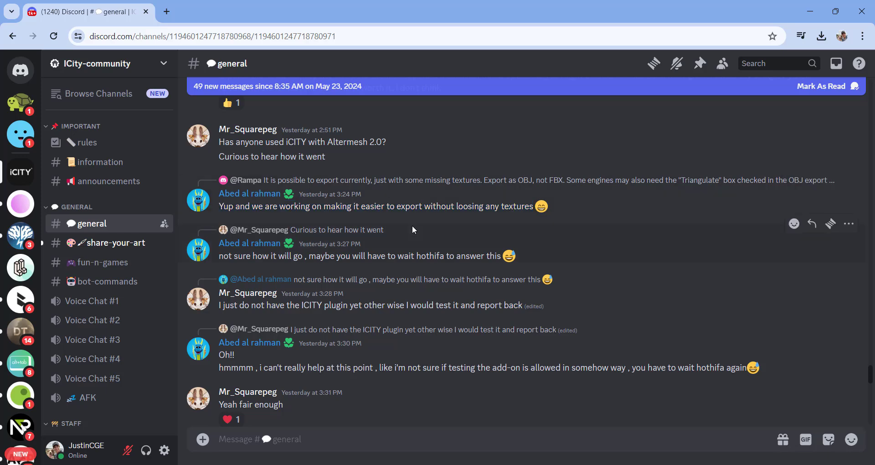
Switch back to Blender and view the proxy city from lower and higher angles.
{"action": "left_click", "coordinate": [810, 12]}
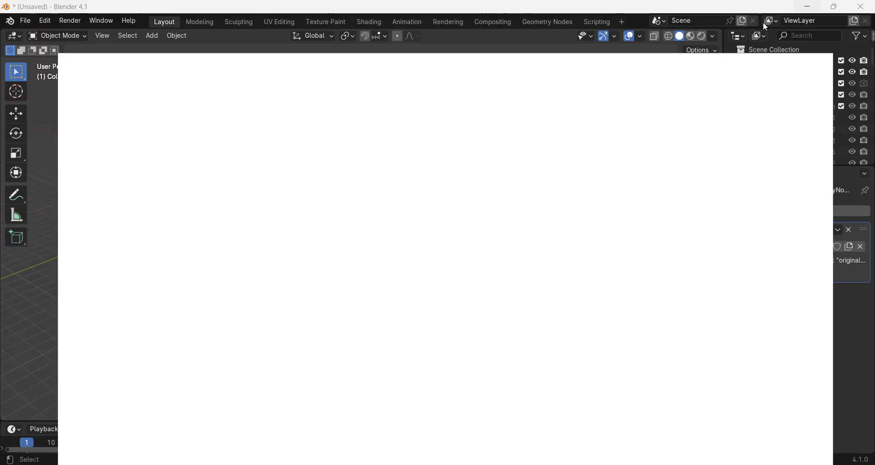
{"action": "middle_click_drag", "start_coordinate": [404, 232], "coordinate": [536, 203]}
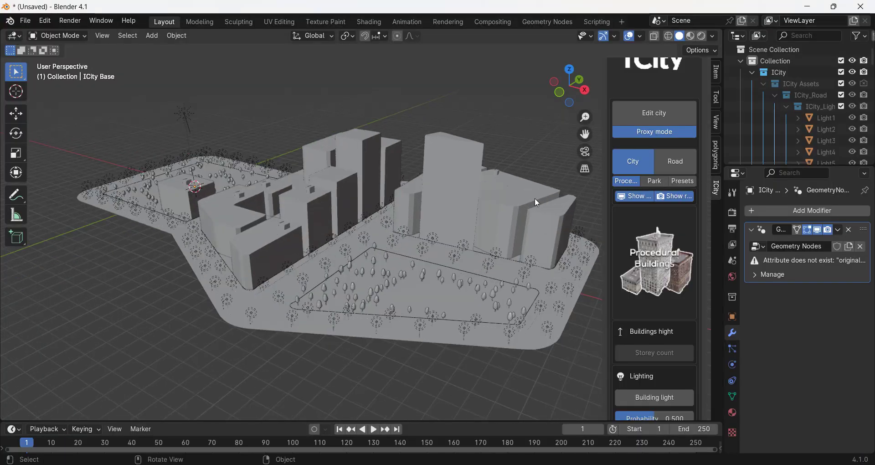
{"action": "middle_click_drag", "start_coordinate": [445, 196], "coordinate": [418, 226]}
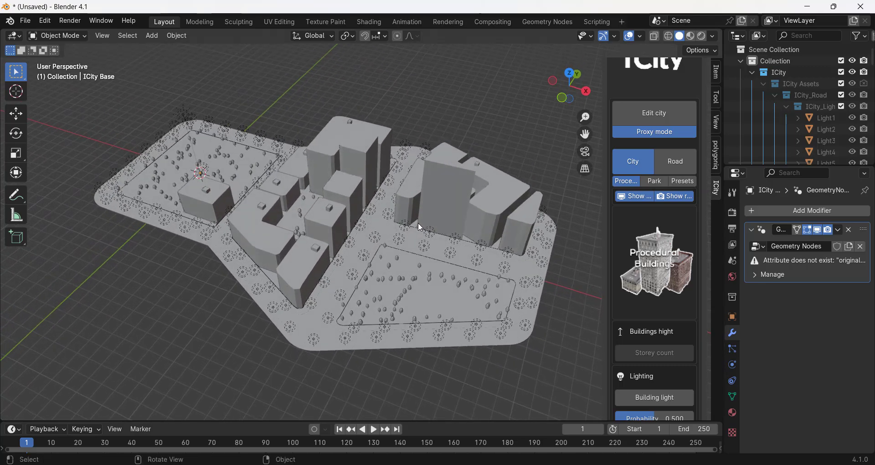
{"action": "scroll", "coordinate": [381, 276], "scroll_direction": "down", "scroll_amount": 1}
{"action": "scroll", "coordinate": [376, 268], "scroll_direction": "up", "scroll_amount": 1}
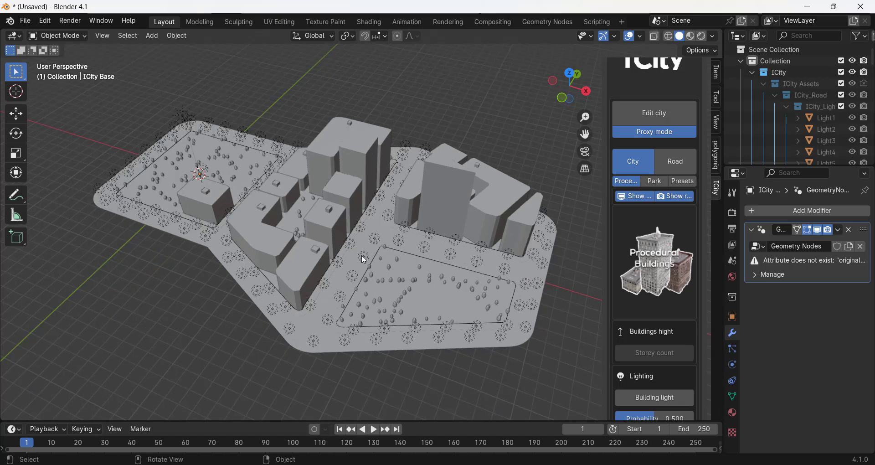